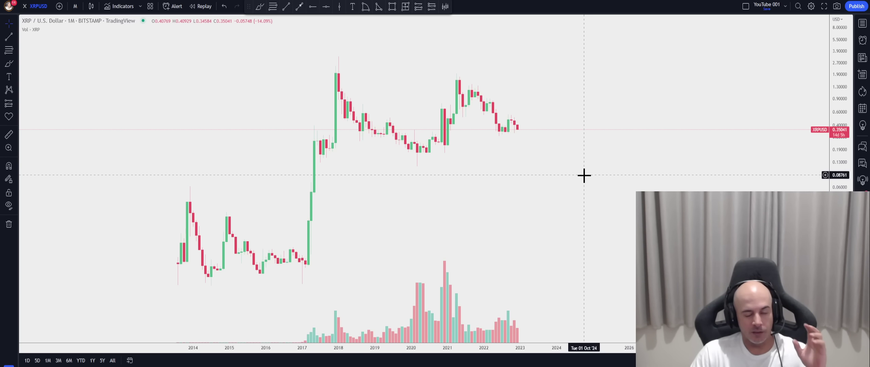
- Hide the Vol indicator and place a vertical line at 01 March 2023 on the monthly chart
scroll(544, 163, right, 1)
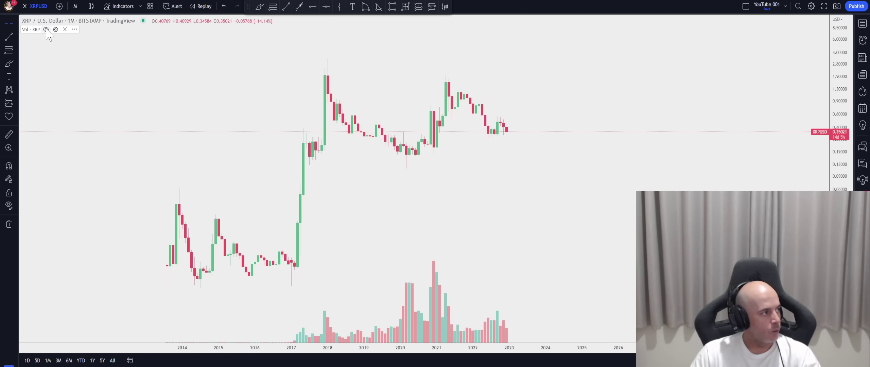
click(46, 29)
scroll(577, 187, right, 1)
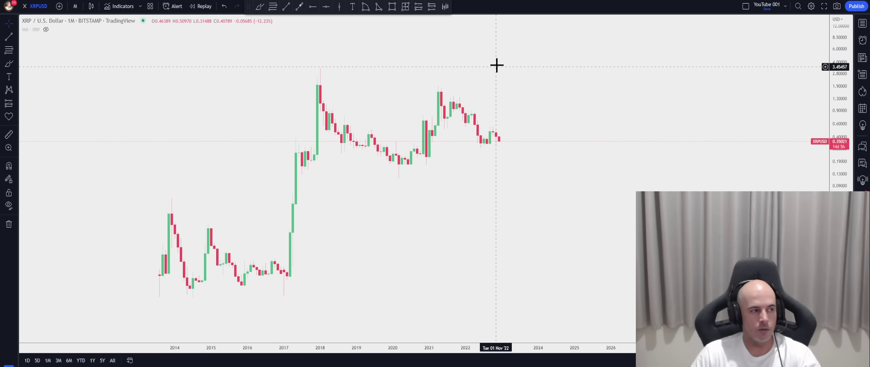
scroll(484, 66, right, 1)
click(340, 7)
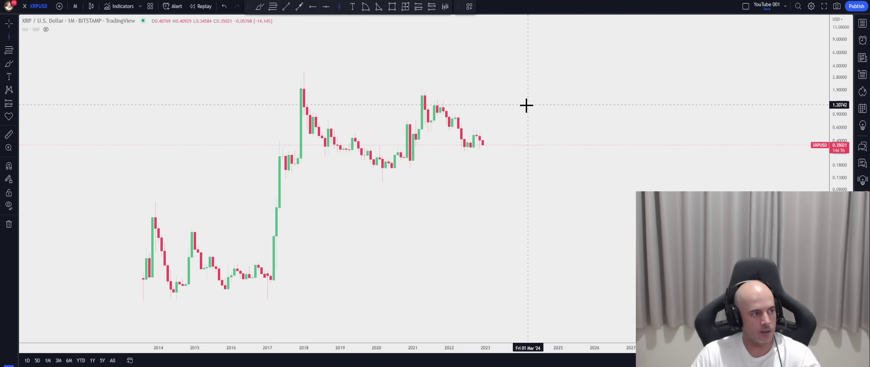
click(491, 95)
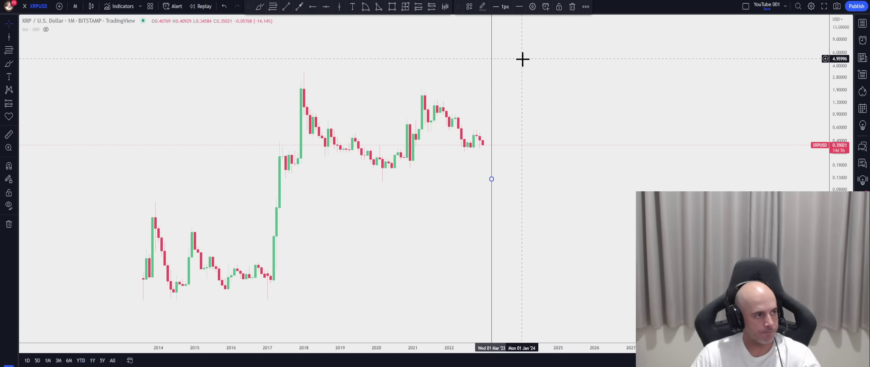
- Give the March 2023 line a 'Trial' label in light-green text at font size 40
double_click(491, 70)
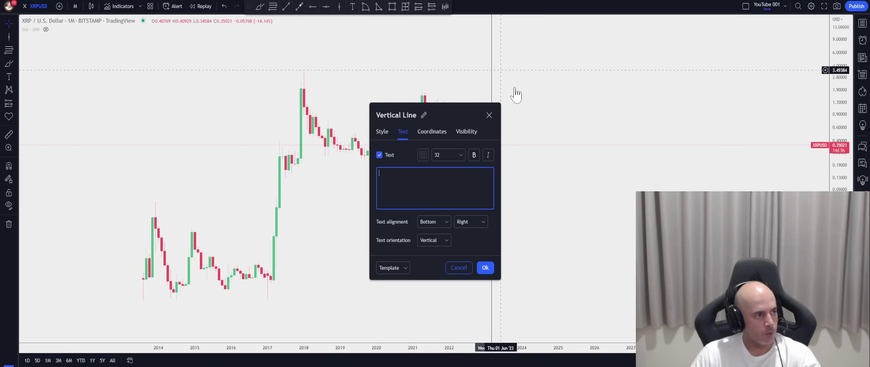
text(Trial)
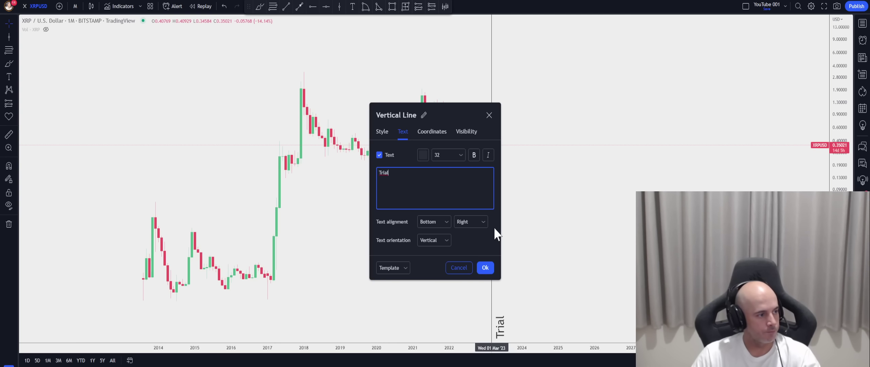
click(456, 158)
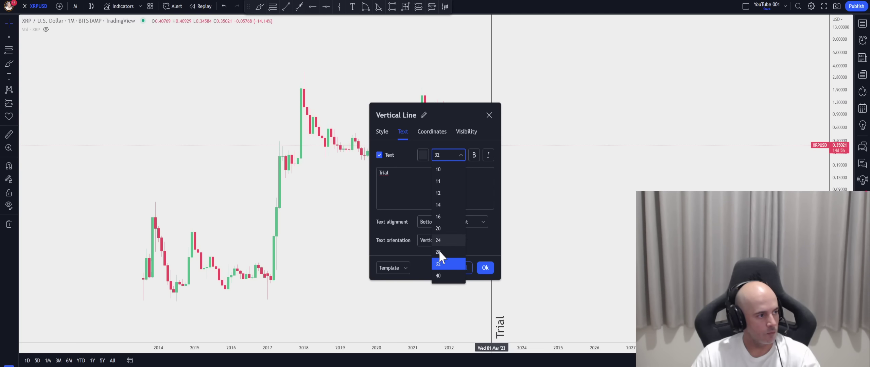
click(440, 276)
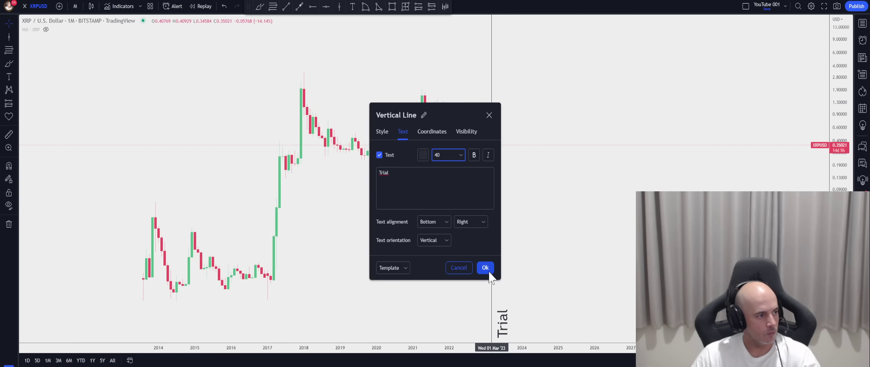
click(424, 156)
click(448, 207)
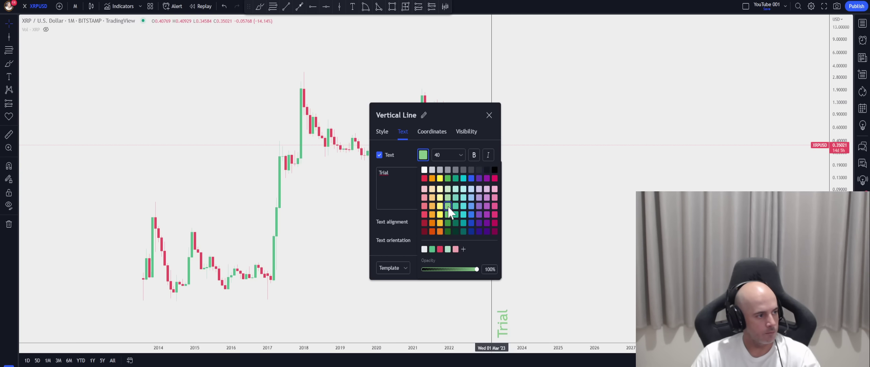
key(Escape)
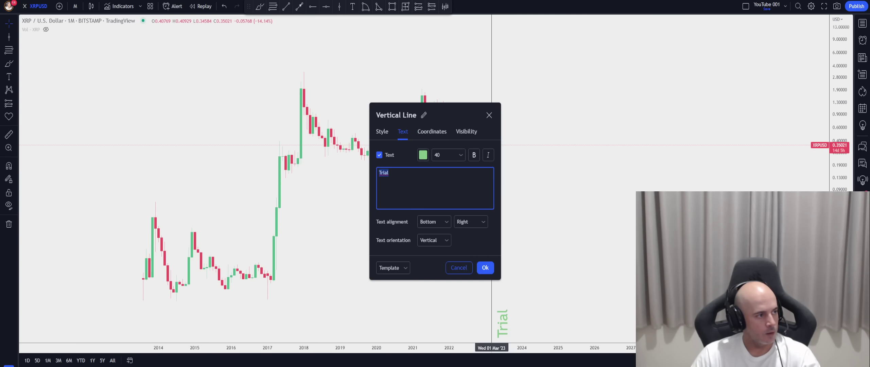
click(485, 268)
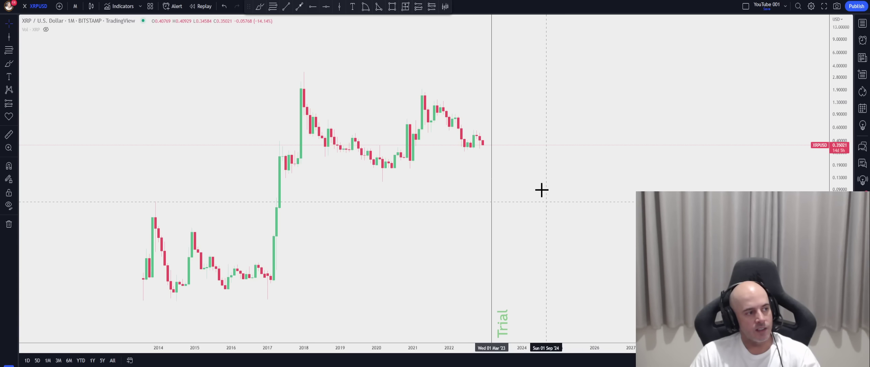
- Change the Trial line's own line colour to light green in its Style settings
double_click(491, 111)
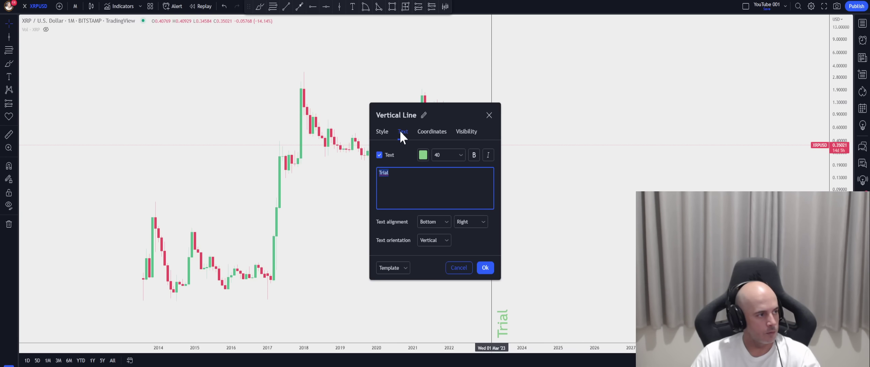
click(382, 132)
click(405, 155)
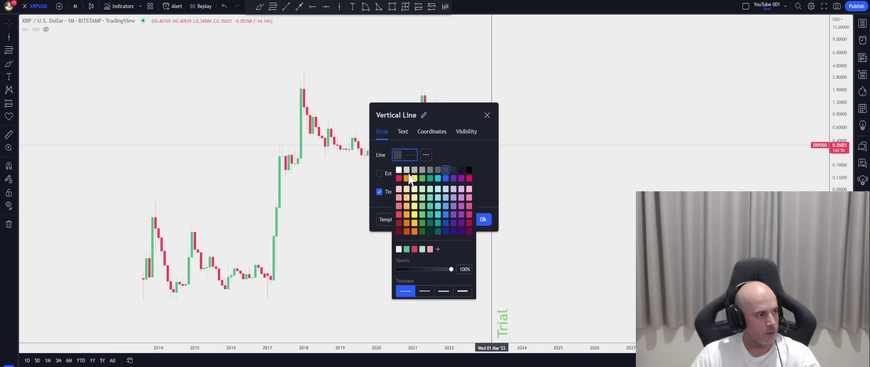
click(422, 206)
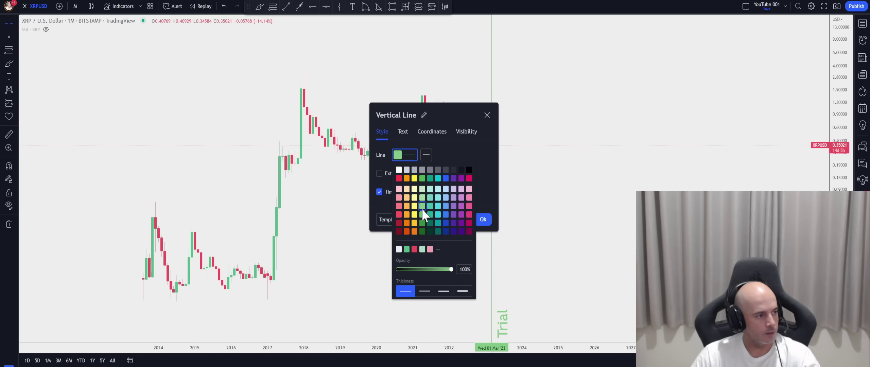
click(483, 219)
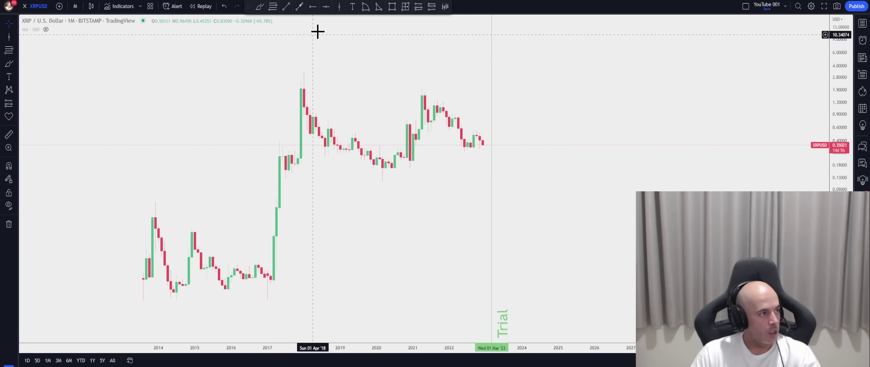
- Place a new vertical line, colour it black, and drag it left to February 2023
click(339, 6)
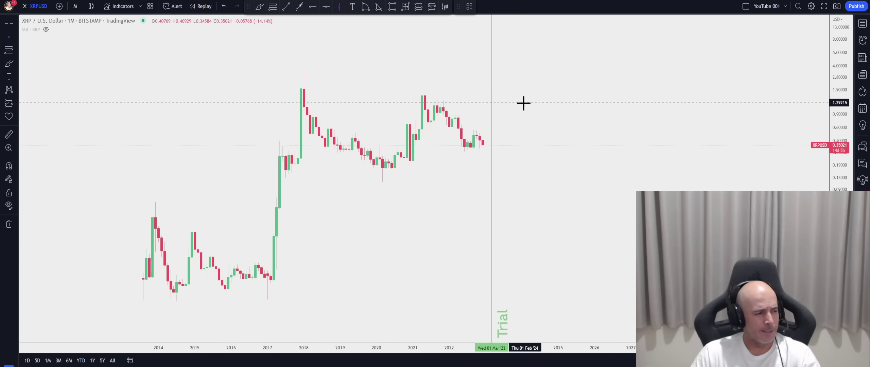
click(514, 109)
double_click(513, 90)
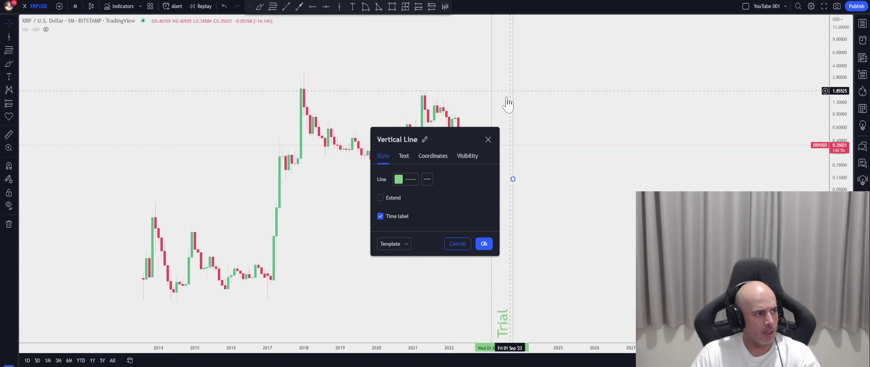
click(397, 181)
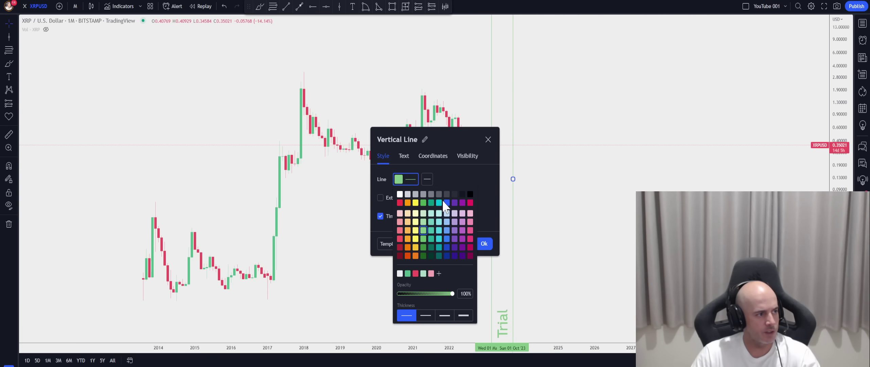
click(454, 194)
click(463, 173)
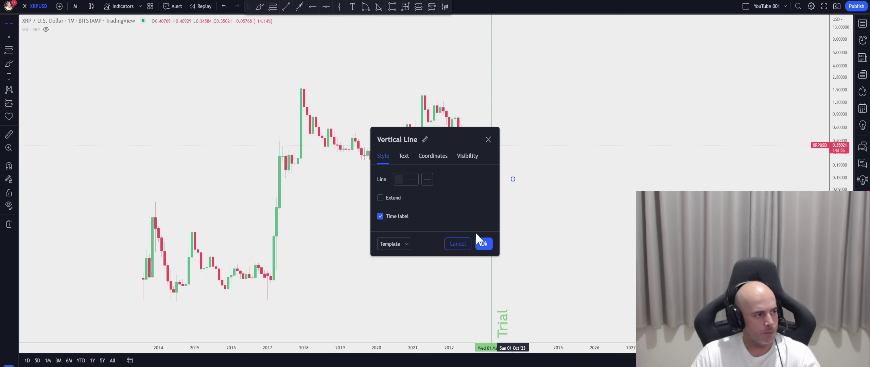
click(484, 244)
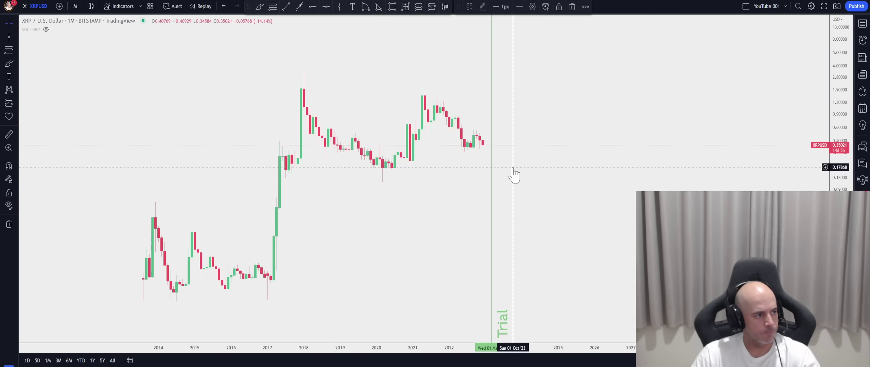
drag(514, 174, 490, 172)
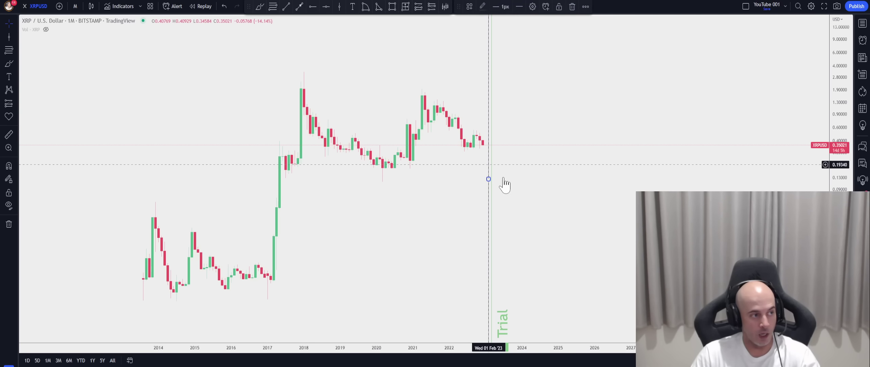
click(339, 6)
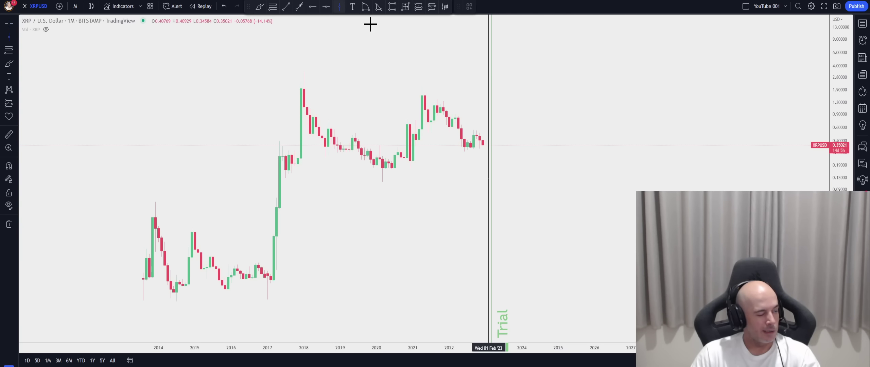
- Place vertical lines at May 2023 and July 2023
click(498, 95)
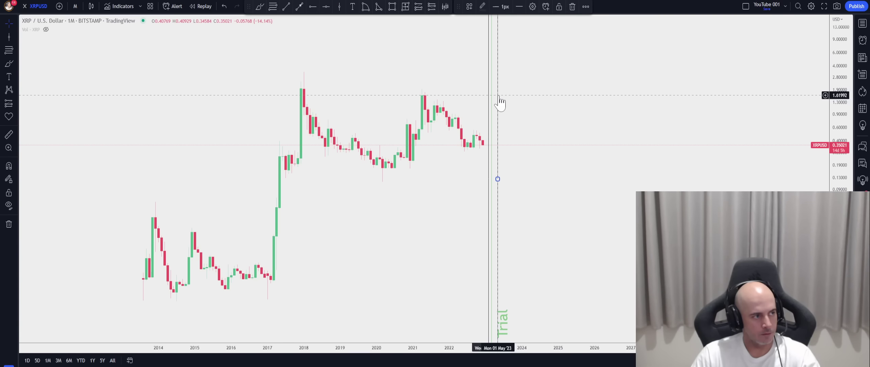
click(340, 7)
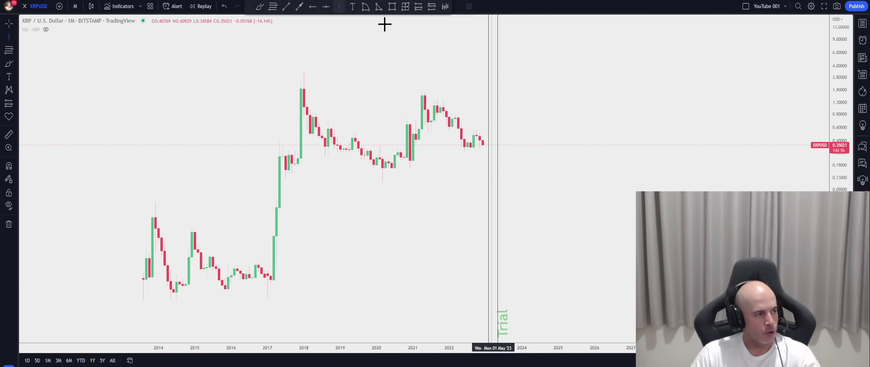
click(504, 97)
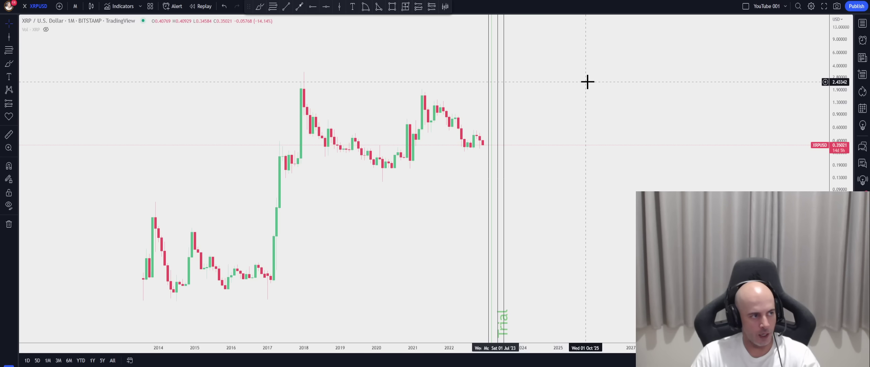
drag(379, 53, 383, 59)
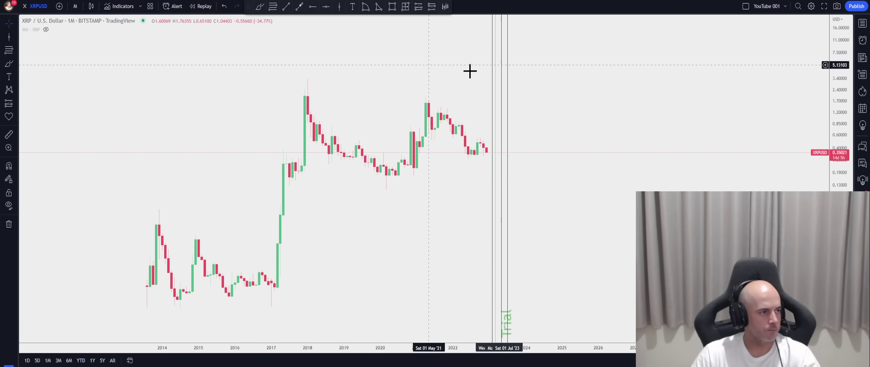
- Label the July 2023 line 'FOMC' in a dark text colour
double_click(507, 70)
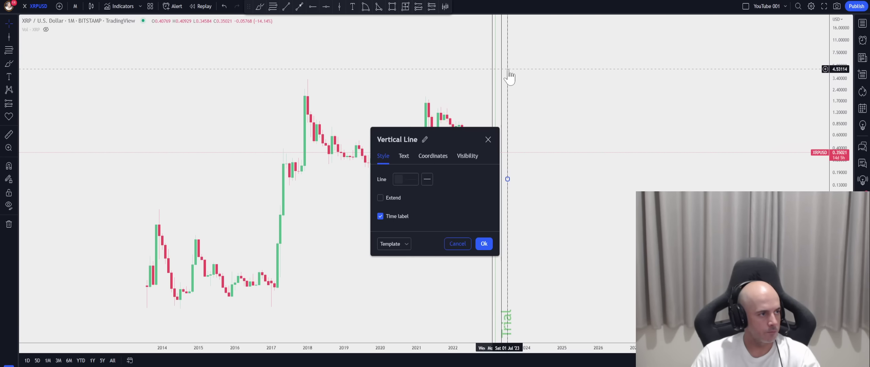
click(405, 156)
click(424, 180)
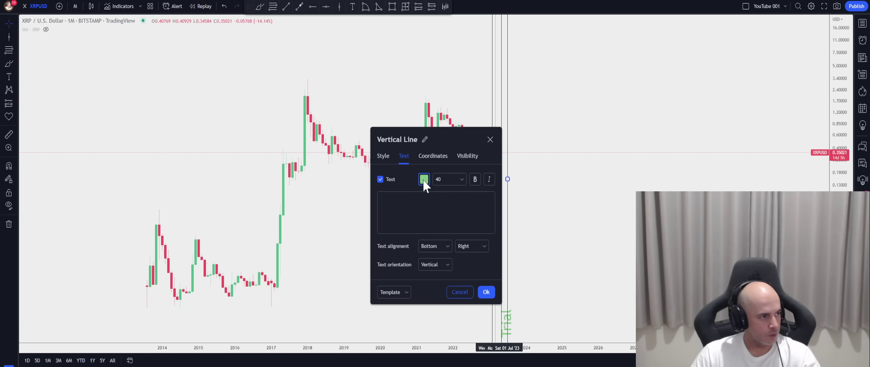
click(481, 194)
click(401, 213)
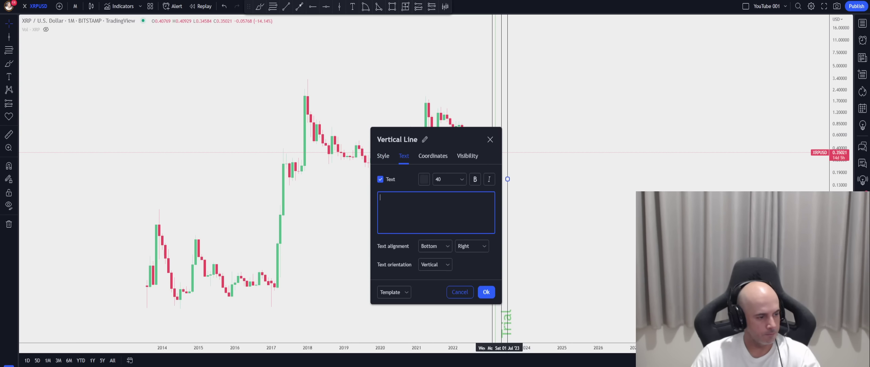
text(FOMC)
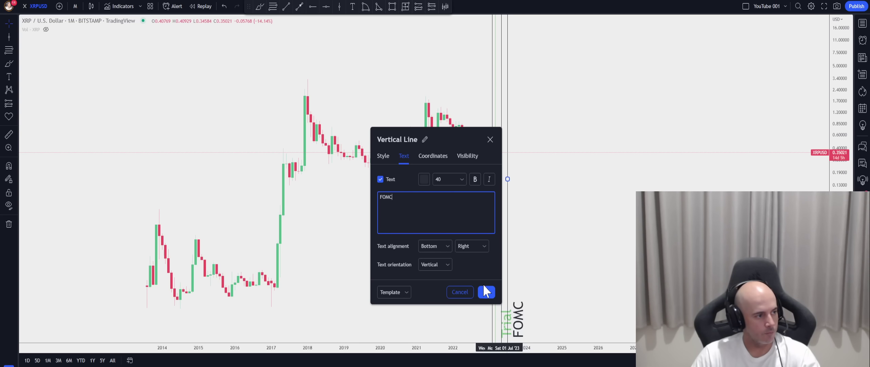
click(486, 292)
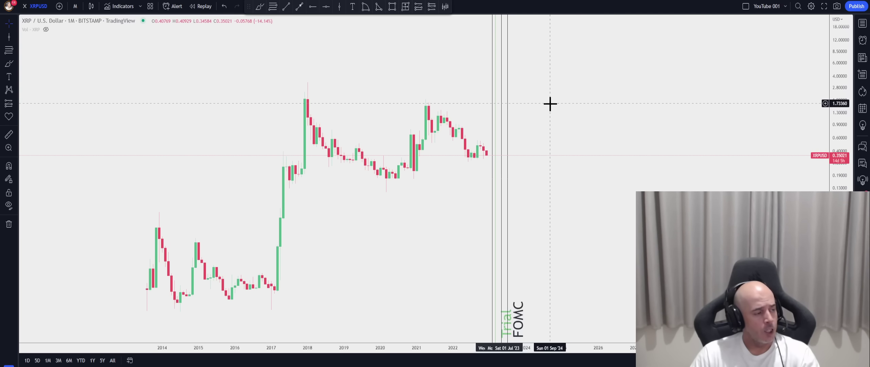
- Pan the monthly chart and anchor a trend line at the January 2018 high
drag(559, 93, 554, 99)
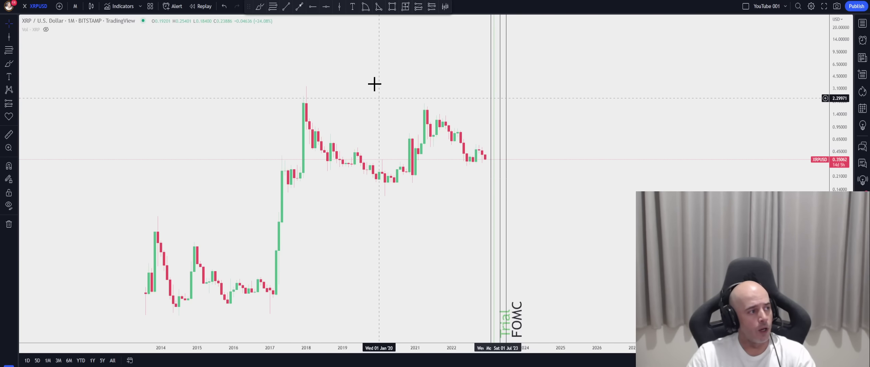
drag(374, 75, 377, 79)
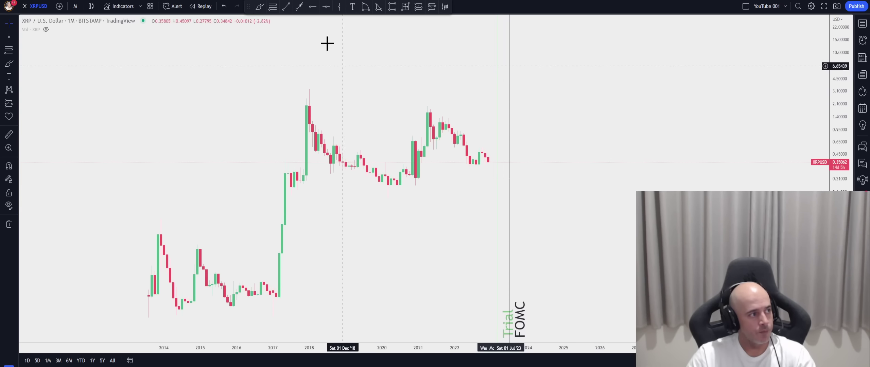
click(288, 6)
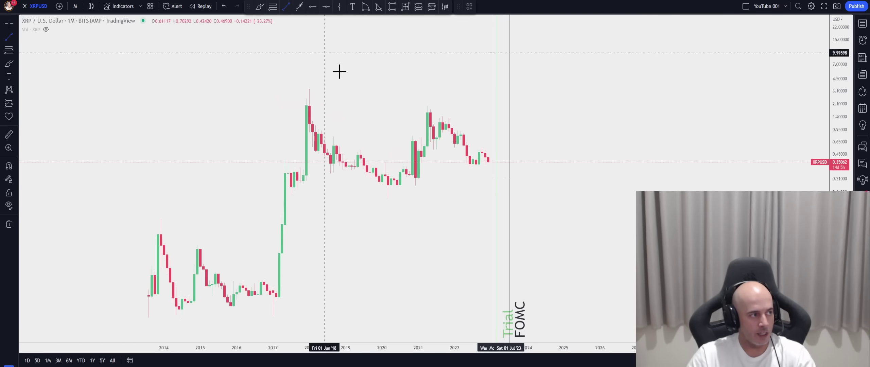
click(310, 80)
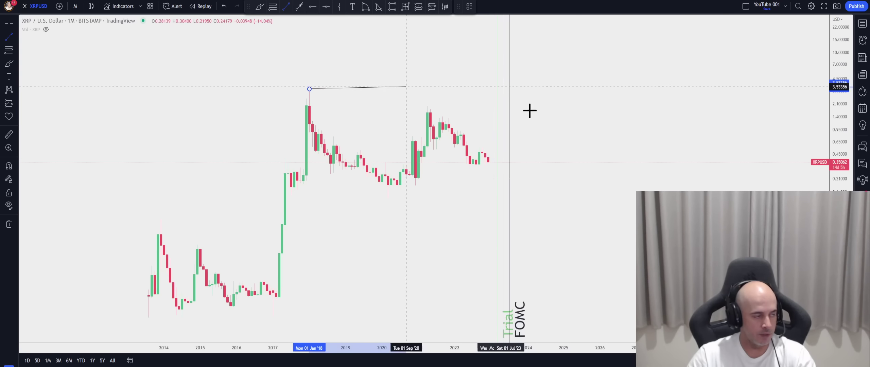
- Finish the falling trend line past the 2021 high and add a vertical line at January 2025
click(555, 122)
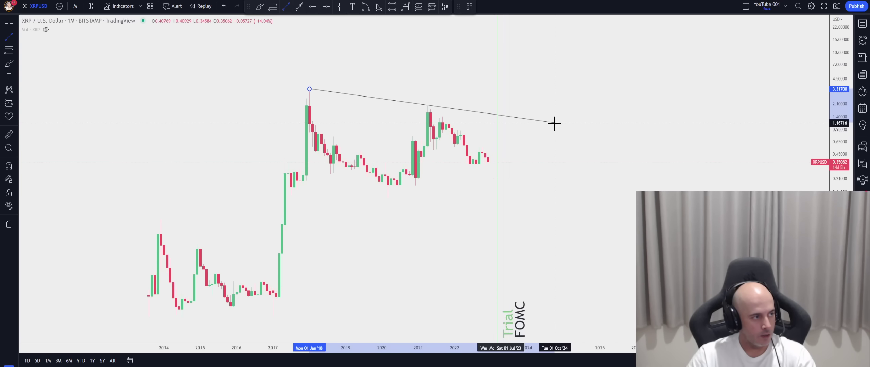
click(338, 1)
click(545, 79)
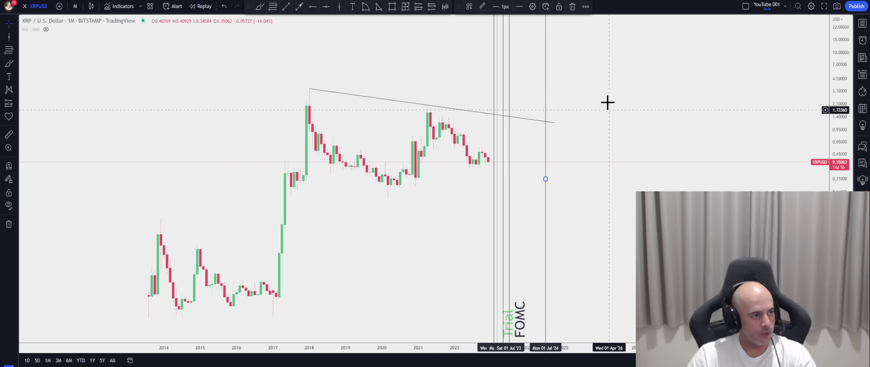
click(545, 59)
drag(545, 63, 564, 62)
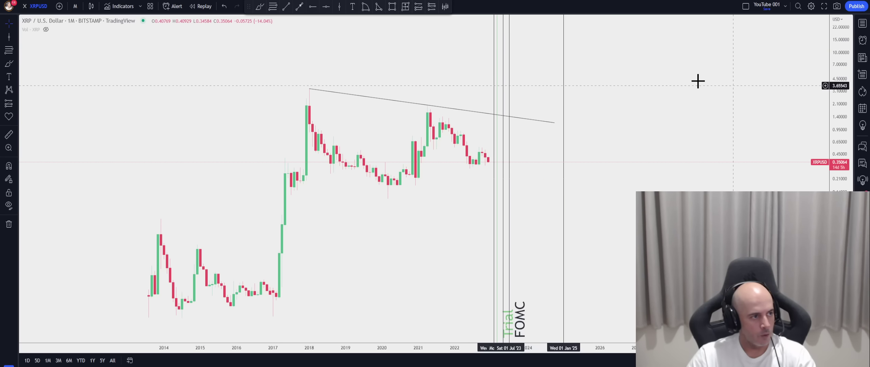
- Label the January 2025 vertical line '2025'
double_click(563, 60)
text(2025)
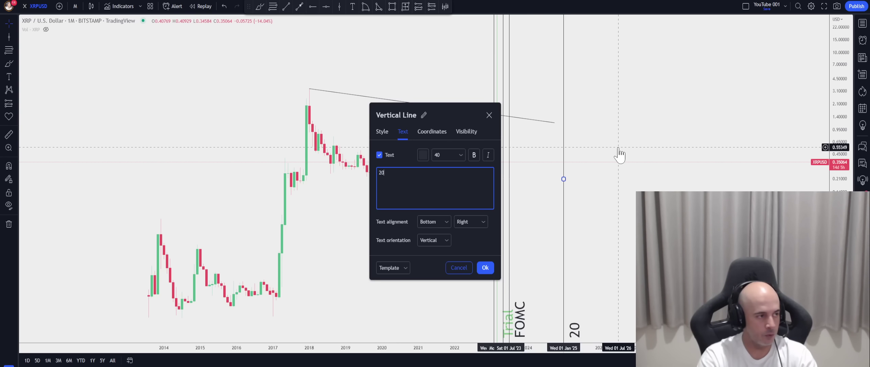
click(485, 268)
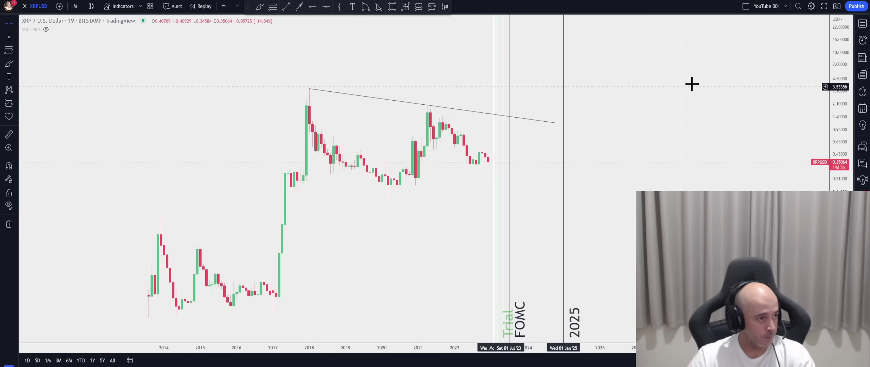
drag(664, 84, 628, 125)
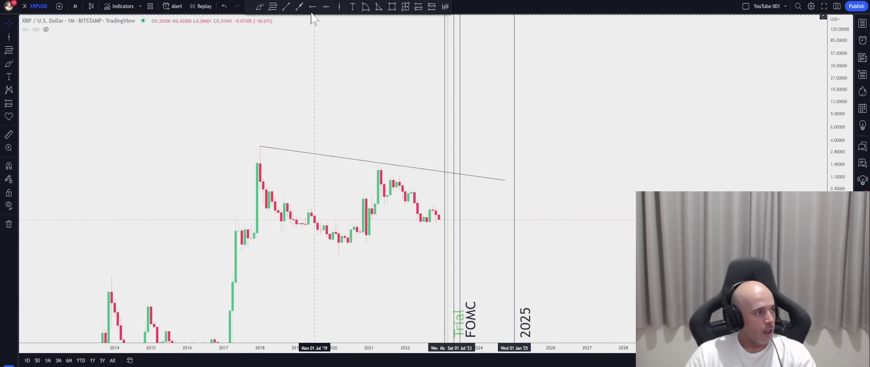
- Draw a dashed trend line rising from the 2020 low to late 2024
click(287, 7)
click(338, 266)
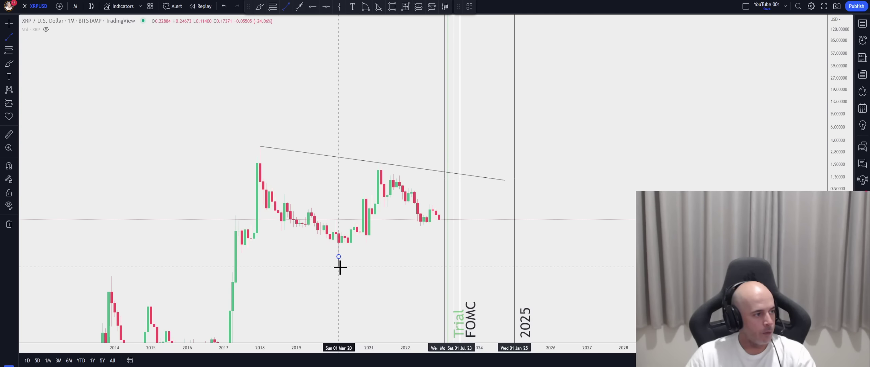
click(505, 221)
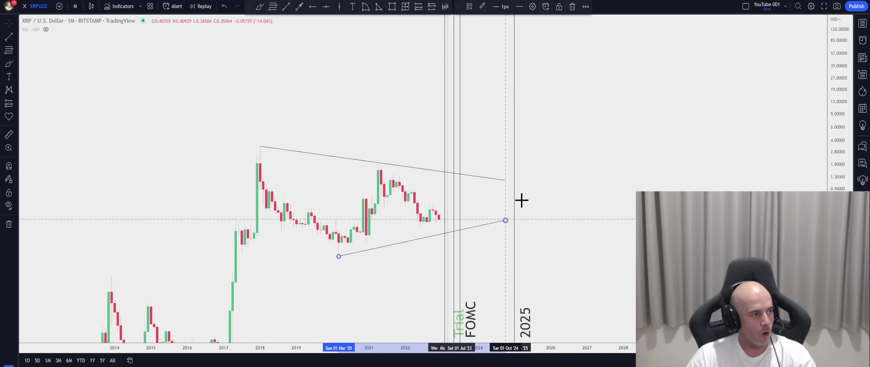
click(498, 9)
click(515, 6)
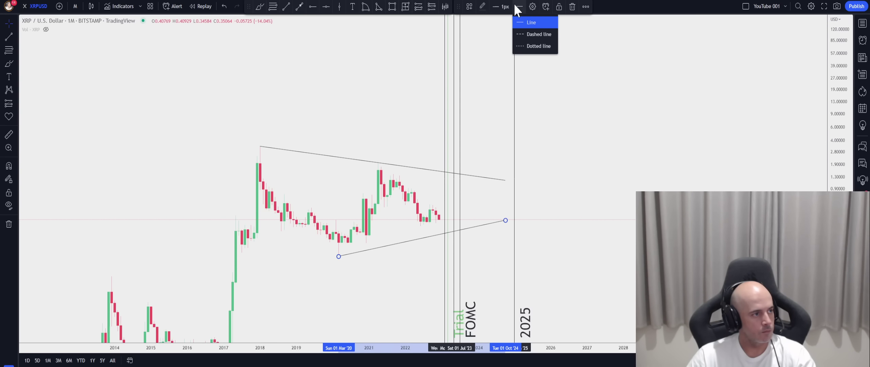
click(532, 35)
click(654, 128)
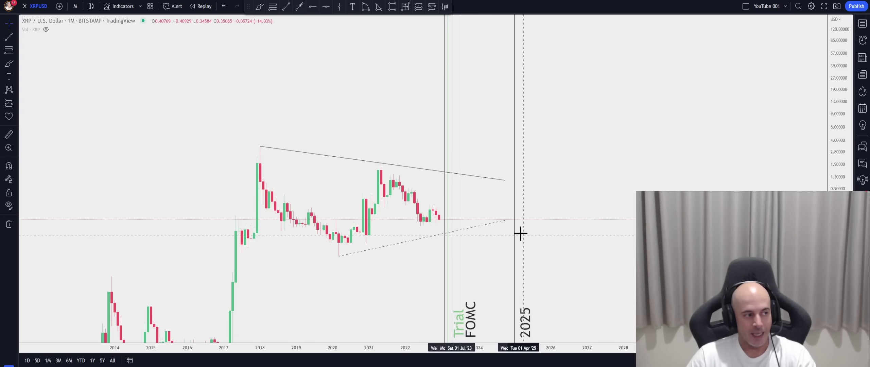
- Nudge the dashed line's right endpoint slightly so it converges with the falling line
click(506, 222)
drag(506, 220, 506, 222)
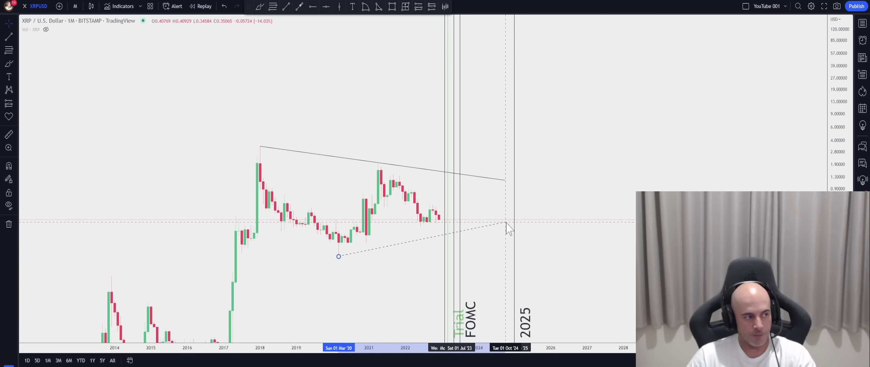
click(501, 241)
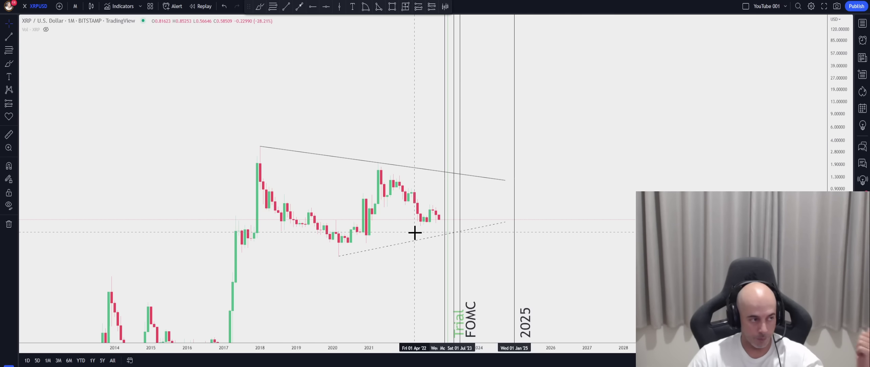
- Place a horizontal ray from the mid-2022 low and set its price to 0.24500
click(313, 6)
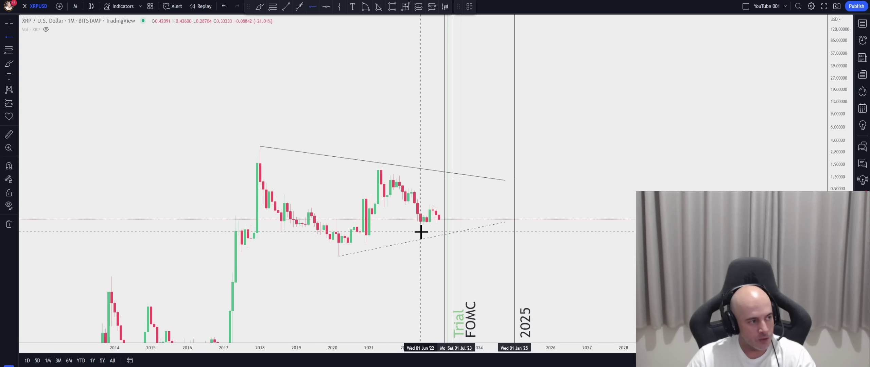
click(421, 232)
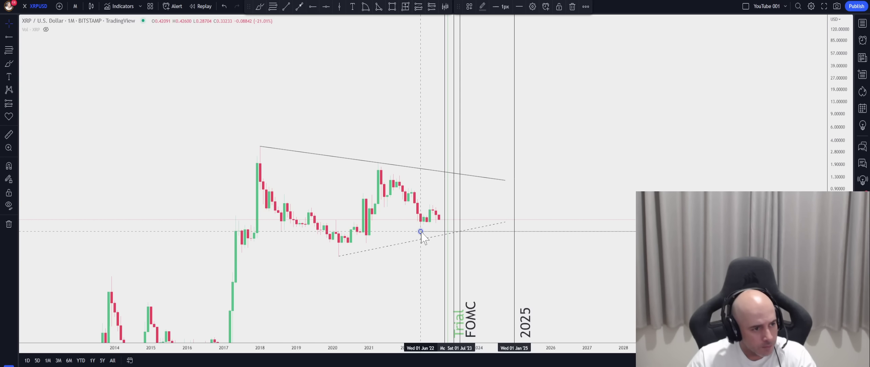
double_click(586, 231)
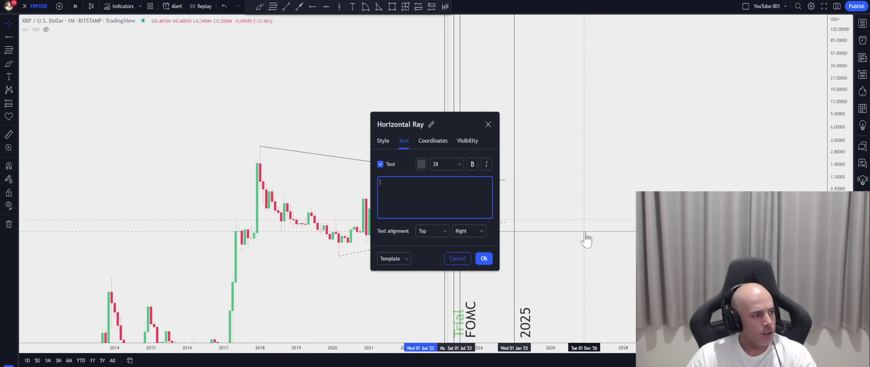
click(425, 141)
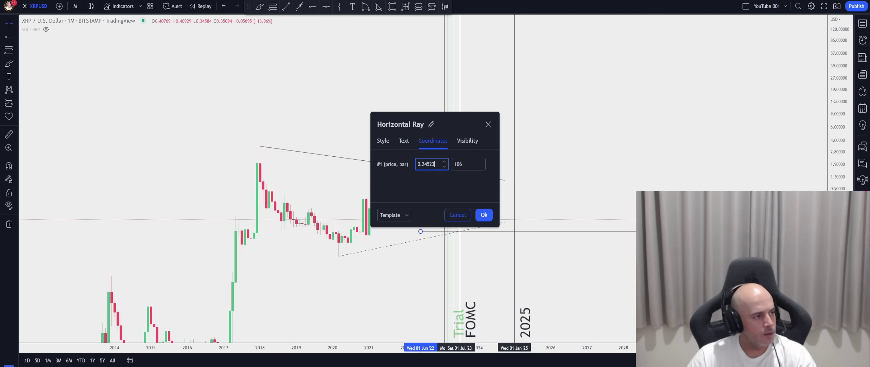
key(BackSpace)
key(BackSpace)
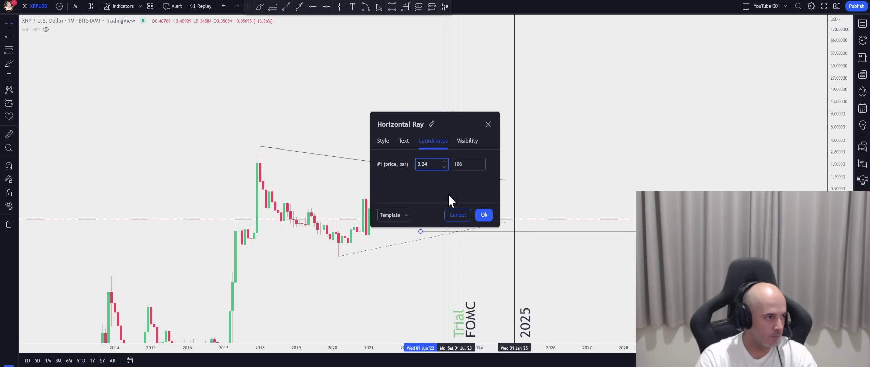
text(000)
click(487, 212)
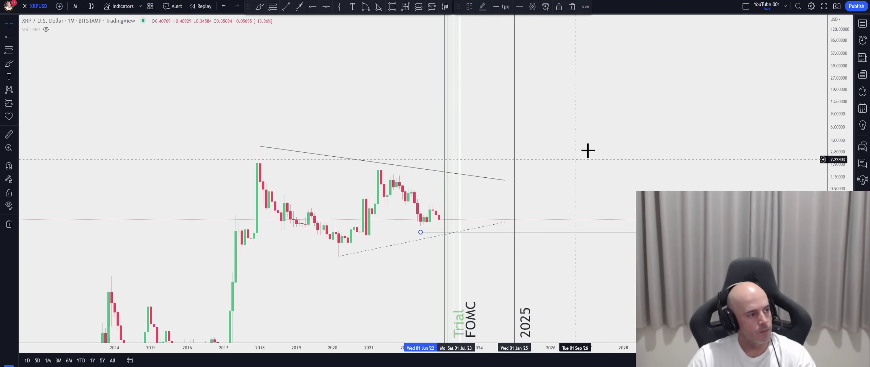
click(588, 150)
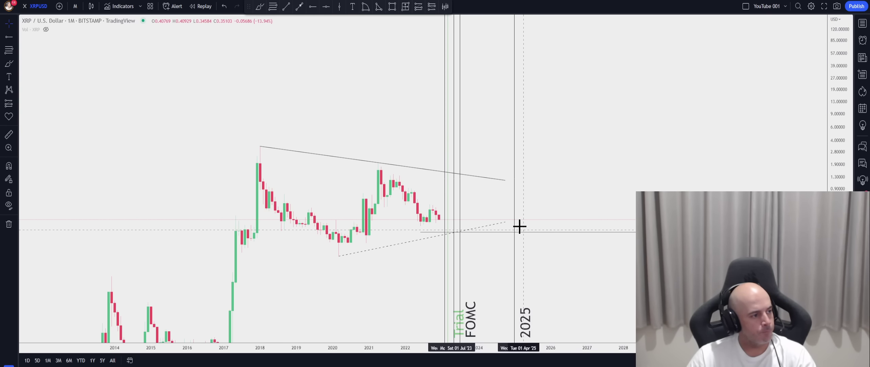
- Lift the dashed lower trend line's right endpoint so it climbs more steeply
drag(505, 222, 505, 217)
click(587, 155)
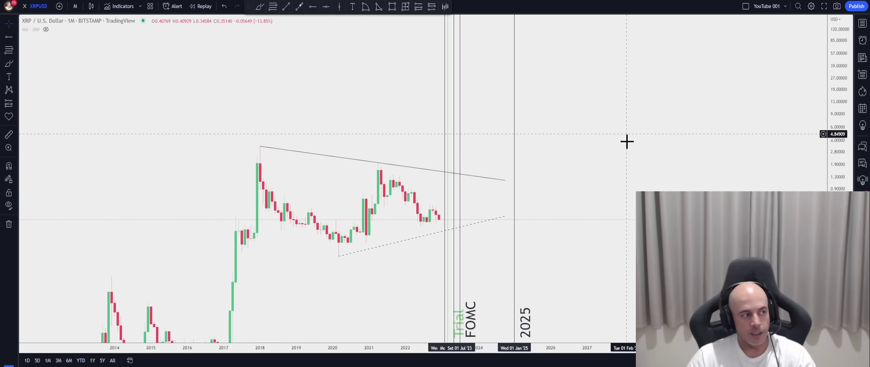
drag(625, 139, 636, 136)
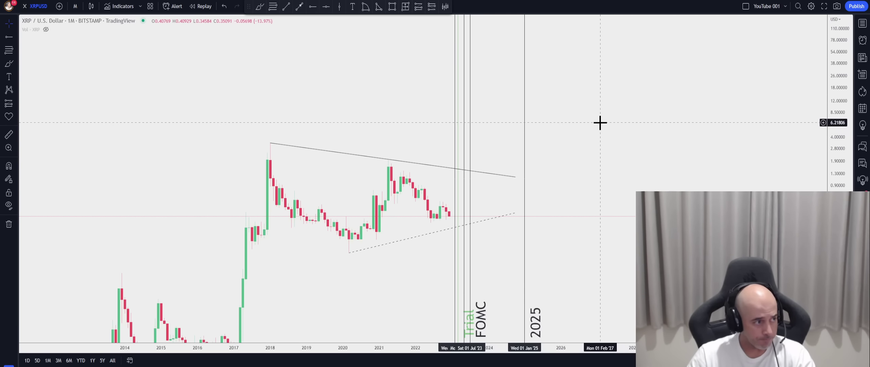
- Delete the FOMC vertical marker from the monthly chart
drag(601, 122, 596, 117)
drag(452, 77, 466, 85)
key(Delete)
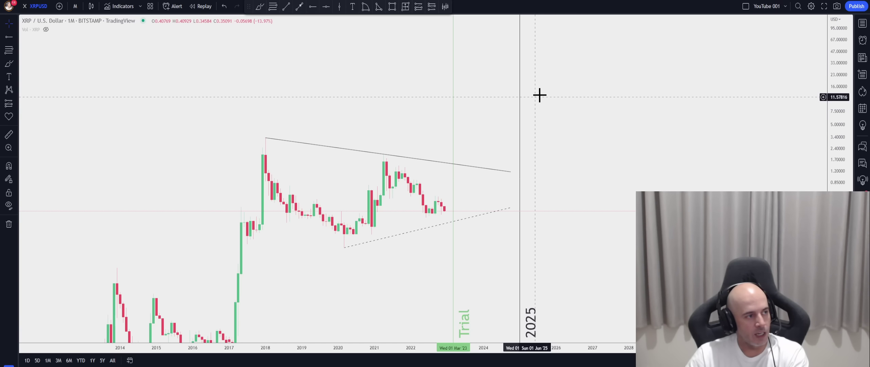
drag(553, 87, 565, 107)
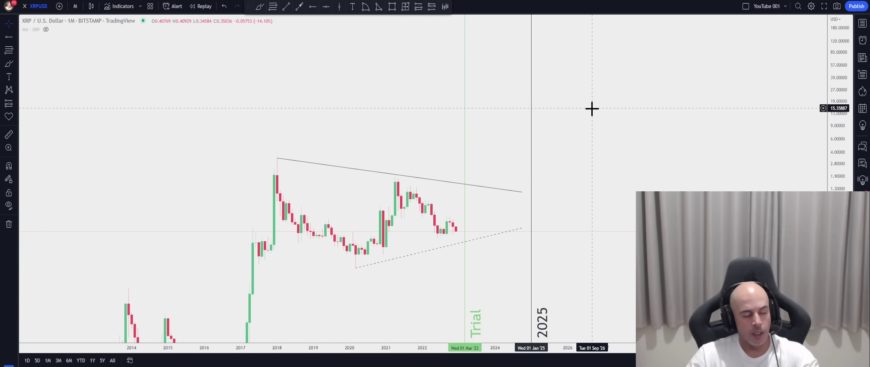
- Pan the monthly chart left to show empty future space beyond the triangle lines
drag(601, 116, 603, 118)
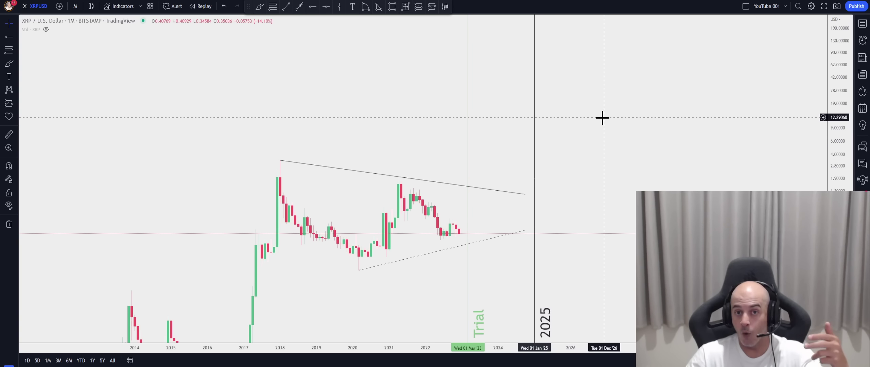
drag(618, 134, 583, 138)
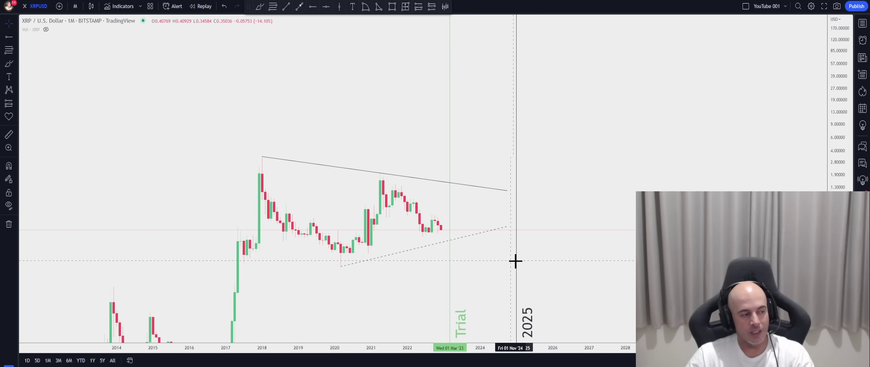
drag(582, 266, 591, 275)
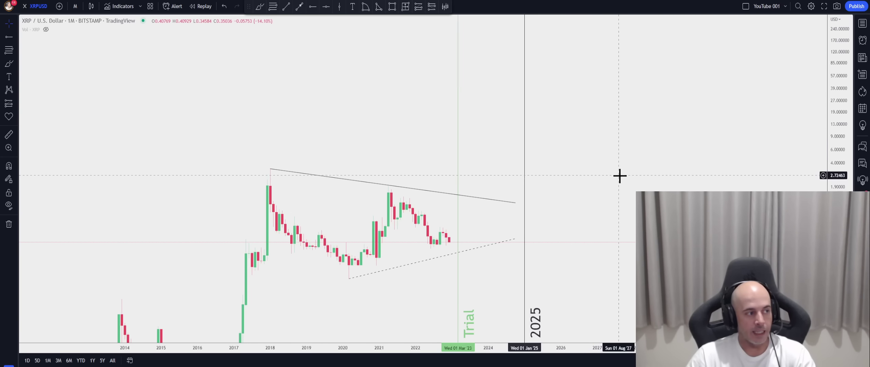
drag(619, 175, 626, 175)
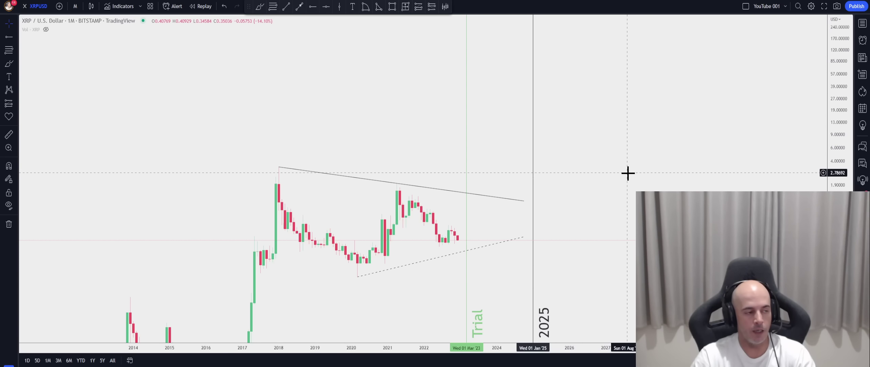
drag(617, 175, 591, 161)
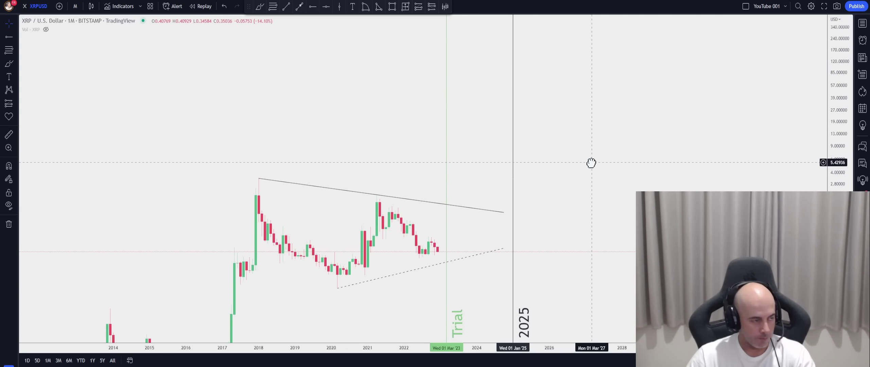
- Switch to 1-week candles and zoom onto the 2018–2022 triangle
click(75, 6)
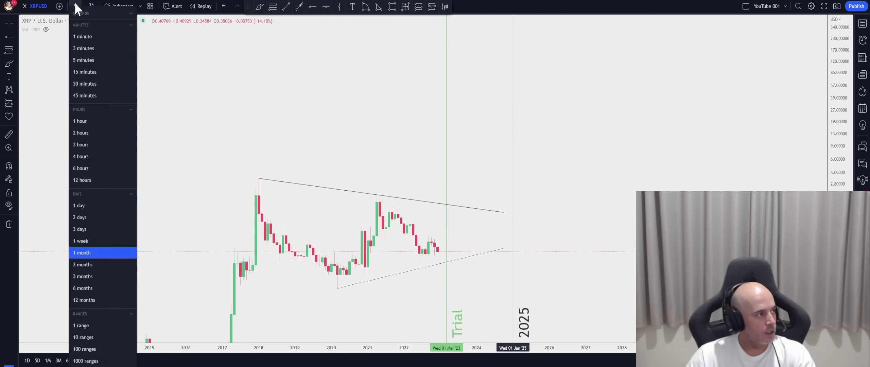
click(94, 241)
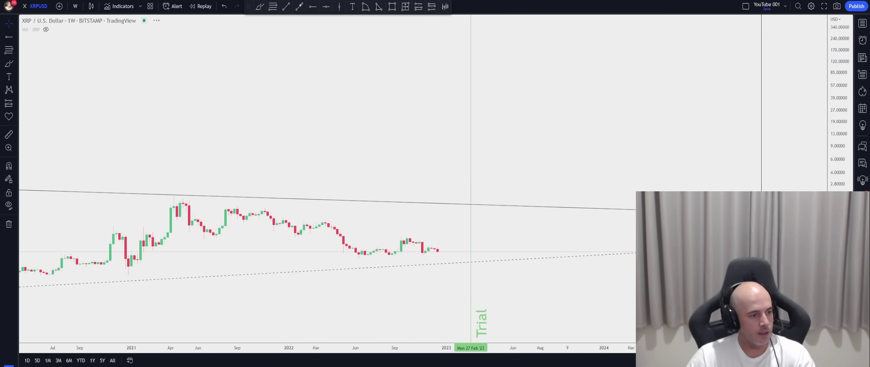
scroll(602, 202, down, 8)
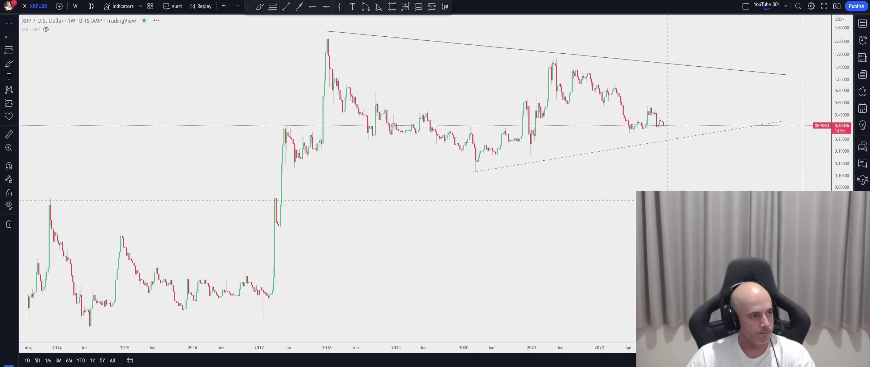
scroll(669, 216, up, 4)
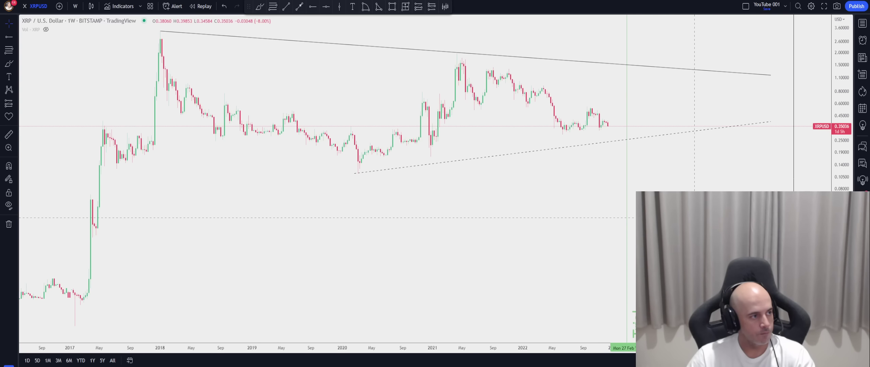
scroll(695, 217, up, 2)
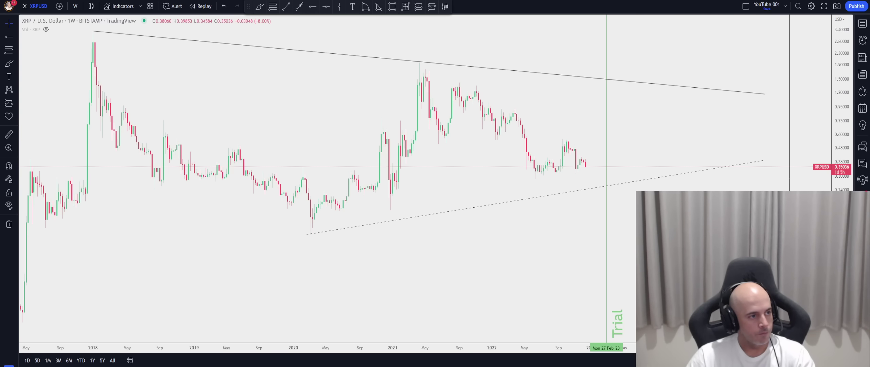
scroll(655, 166, right, 2)
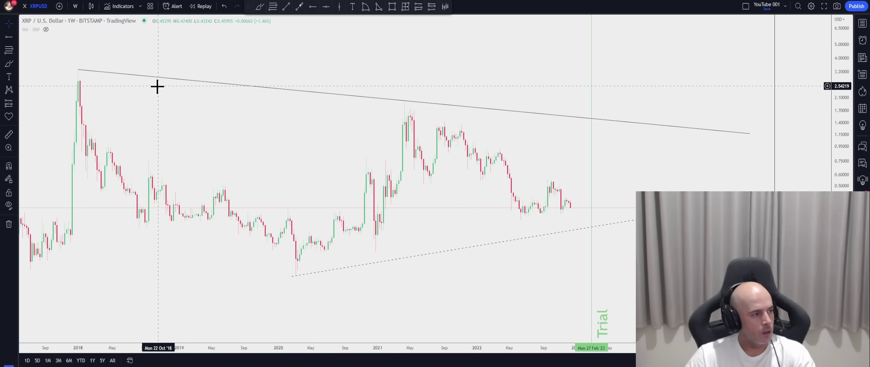
click(260, 7)
mouse_move(433, 175)
mouse_down()
mouse_move(425, 184)
mouse_move(452, 127)
mouse_move(437, 127)
mouse_up()
key(ctrl)
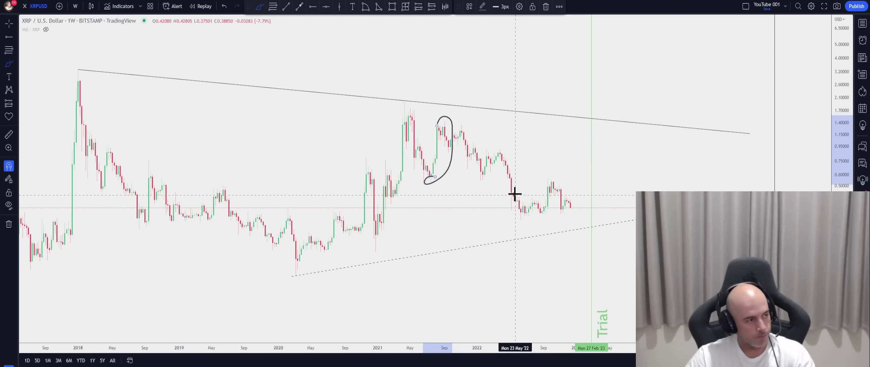
key(ctrl+z)
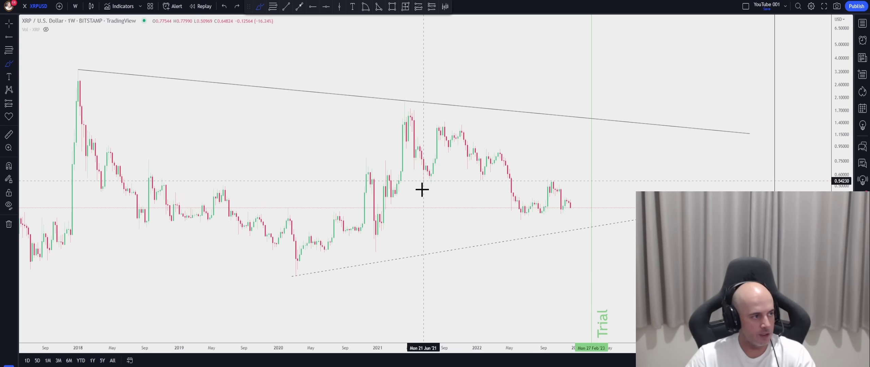
key(Escape)
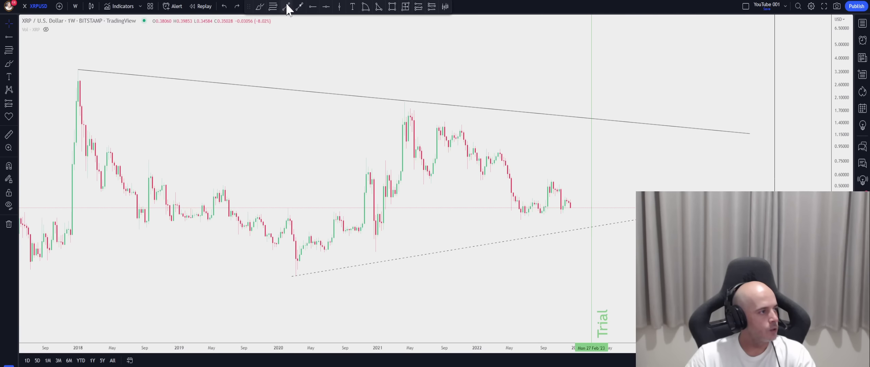
- Draw two wedge lines: mid-2021 low to Oct 2022, Sep 2021 high to Feb 2023
click(287, 7)
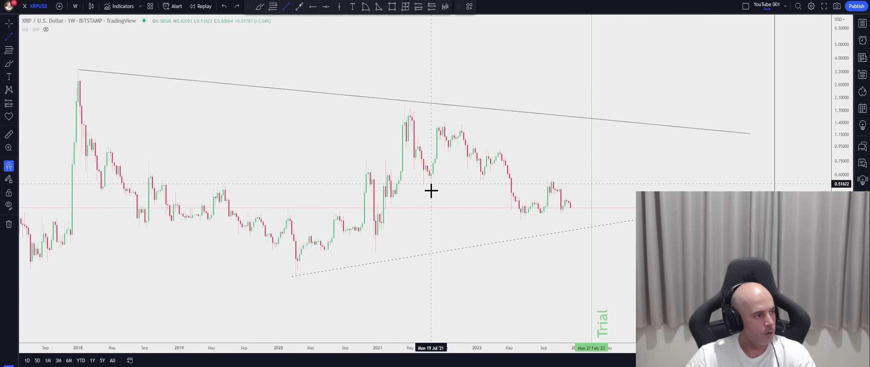
click(431, 191)
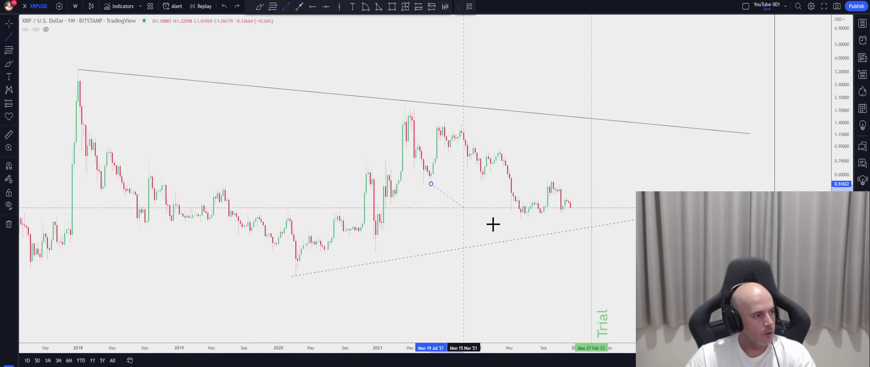
click(556, 234)
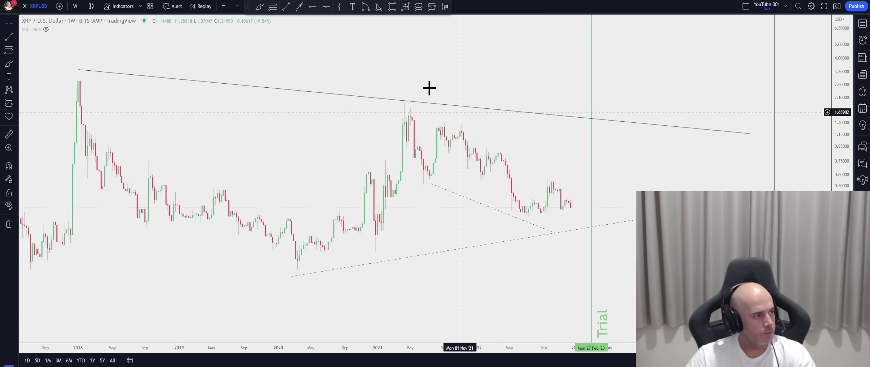
click(288, 7)
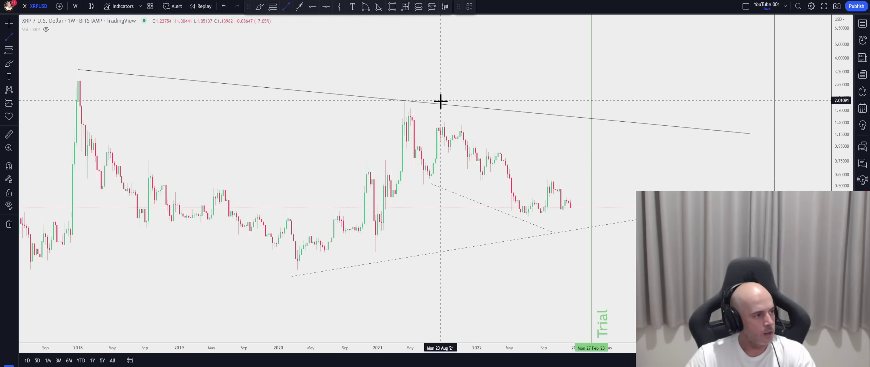
click(445, 122)
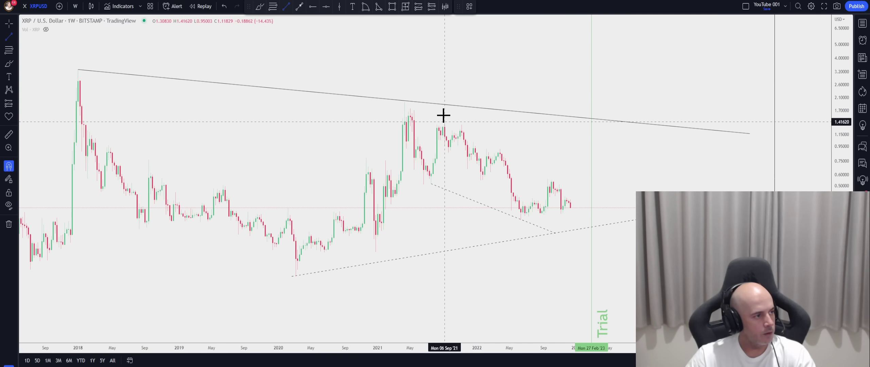
click(591, 202)
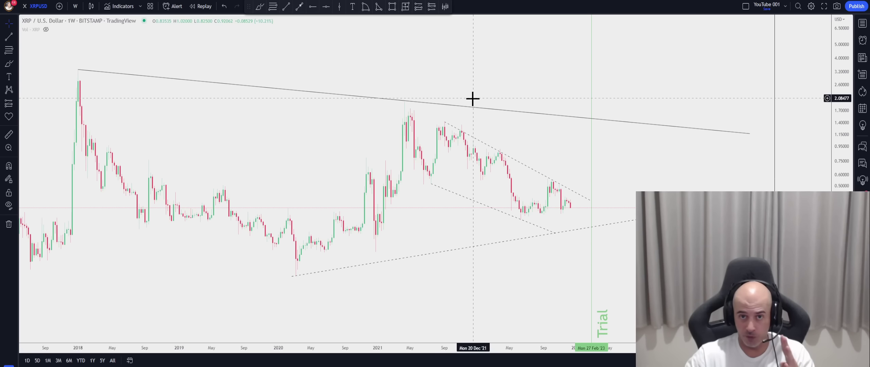
- Brush a bracket on the 2021 drop, a late-2022 hump and support strokes, then undo
click(260, 6)
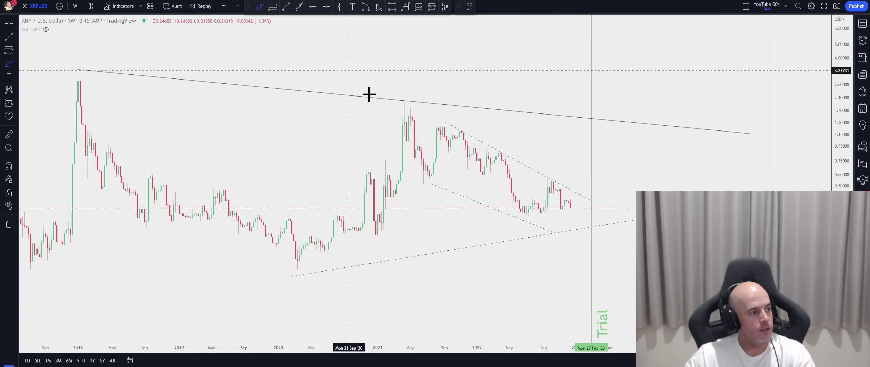
mouse_move(435, 191)
mouse_down()
mouse_move(421, 181)
mouse_move(437, 113)
mouse_move(450, 116)
mouse_up()
mouse_move(522, 227)
mouse_down()
mouse_move(513, 220)
mouse_move(555, 174)
mouse_move(563, 177)
mouse_up()
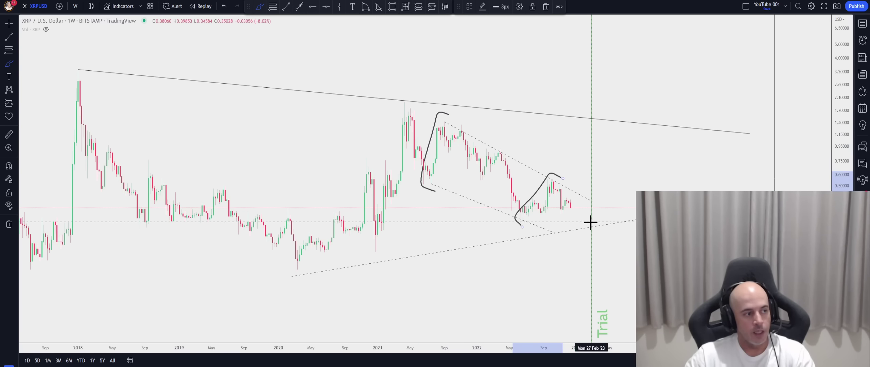
mouse_move(516, 214)
mouse_down()
mouse_move(597, 211)
mouse_move(574, 207)
mouse_move(577, 226)
mouse_up()
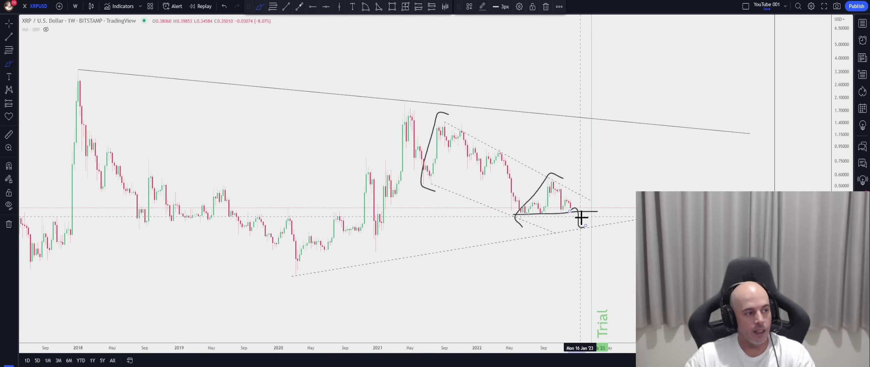
mouse_move(585, 211)
mouse_down()
mouse_move(573, 215)
mouse_move(583, 227)
mouse_move(592, 188)
mouse_up()
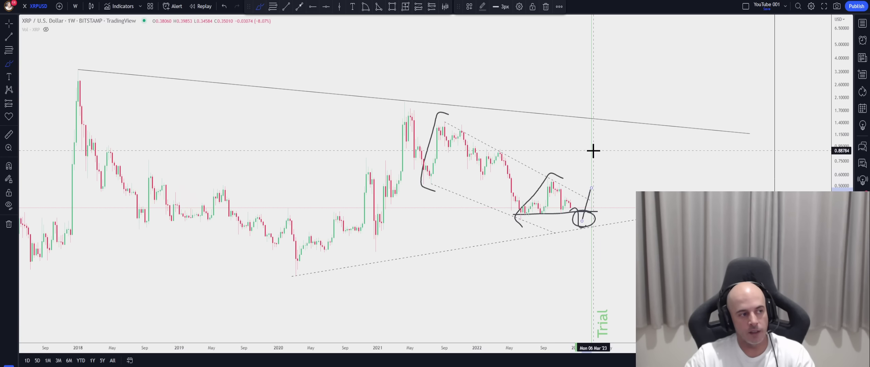
key(ctrl+z)
key(ctrl+z)
key(ctrl+z)
key(ctrl+z)
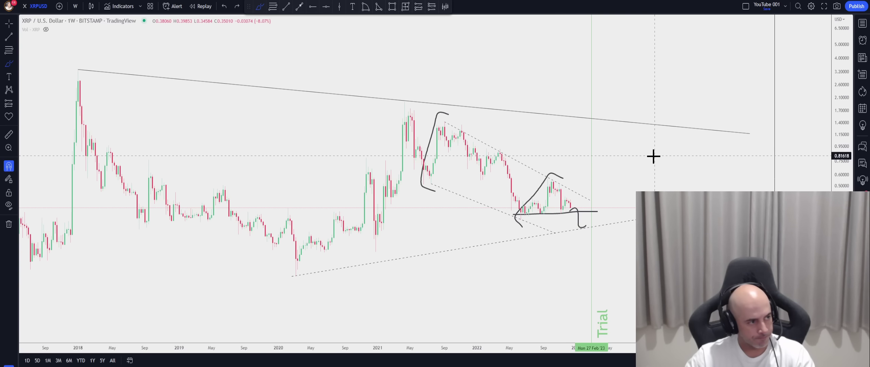
- Undo the remaining brush strokes, then draw and delete a trial upward arrow
key(ctrl+z)
key(ctrl+z)
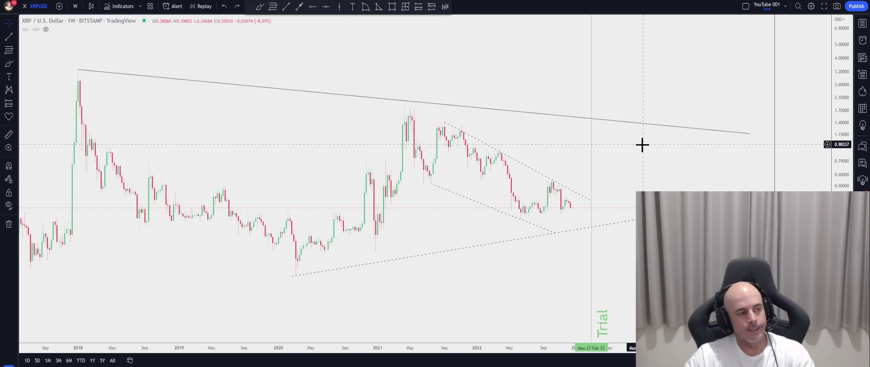
drag(640, 143, 608, 151)
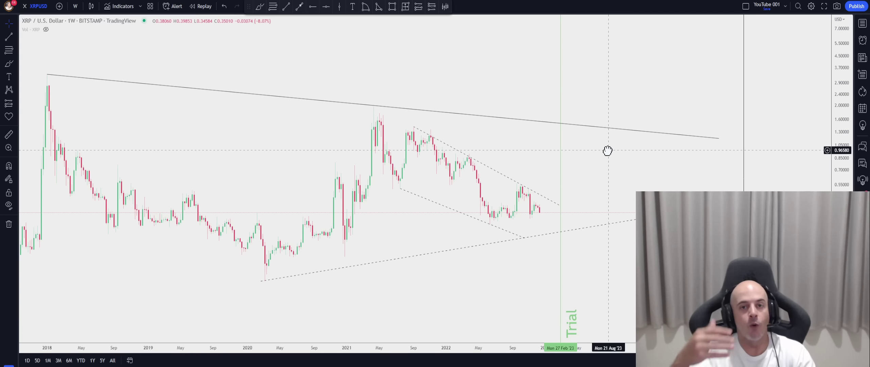
click(299, 6)
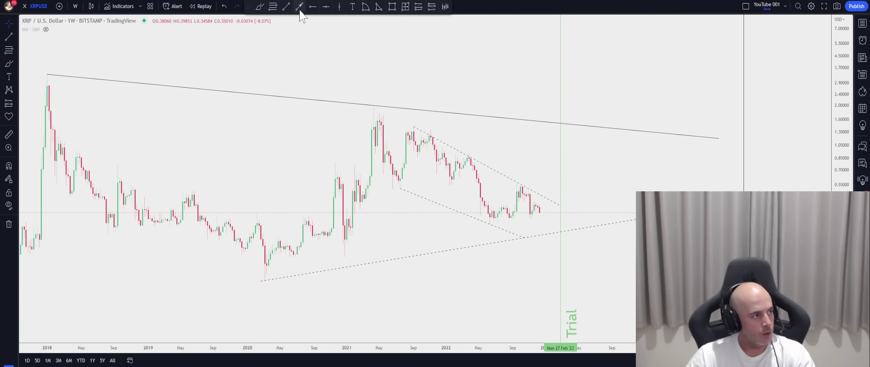
click(545, 234)
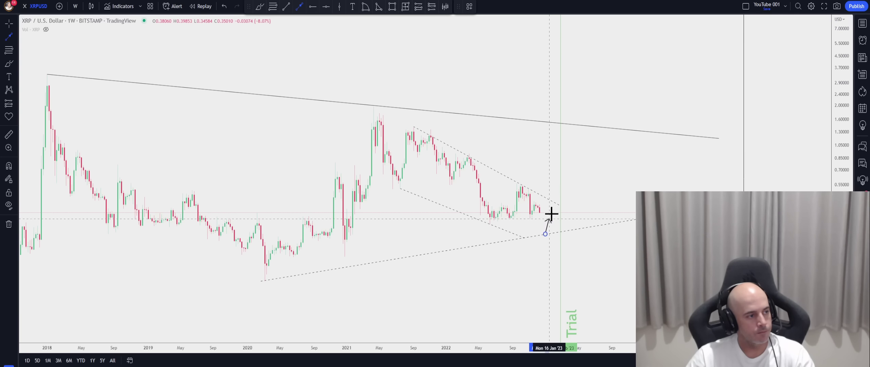
click(561, 160)
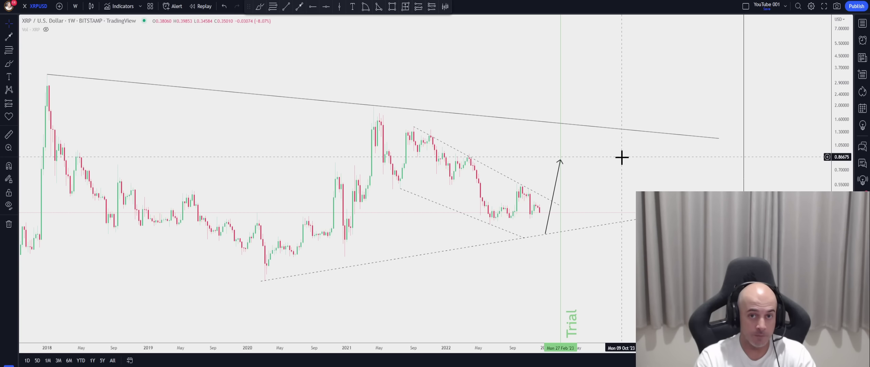
click(559, 165)
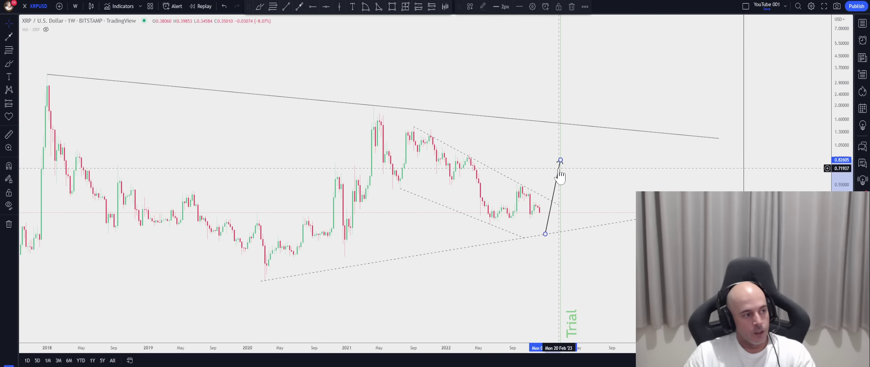
key(Delete)
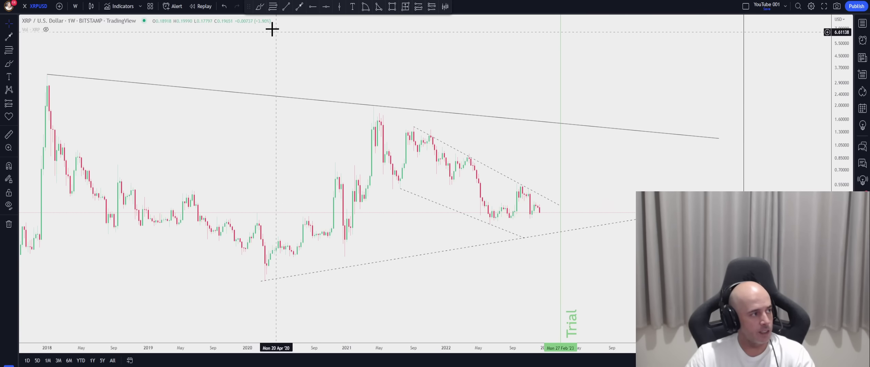
- Brush a small circle where price meets the lower trend line
click(260, 7)
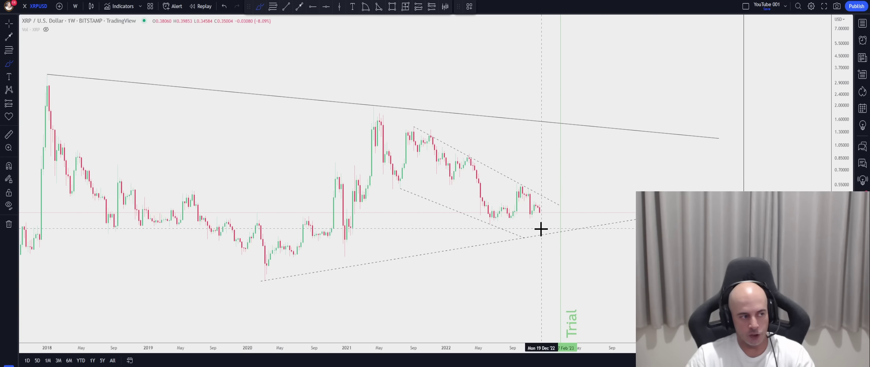
mouse_move(551, 229)
mouse_down()
mouse_move(543, 227)
mouse_move(552, 230)
mouse_up()
drag(613, 163, 618, 185)
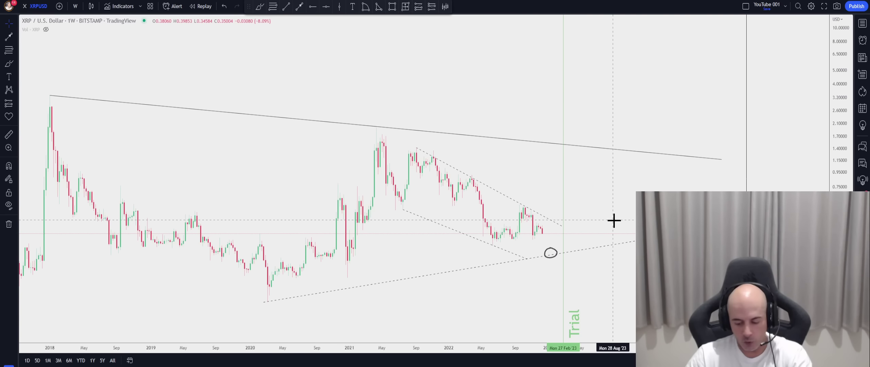
- Delete the dashed descending channel
right_click(590, 190)
click(551, 253)
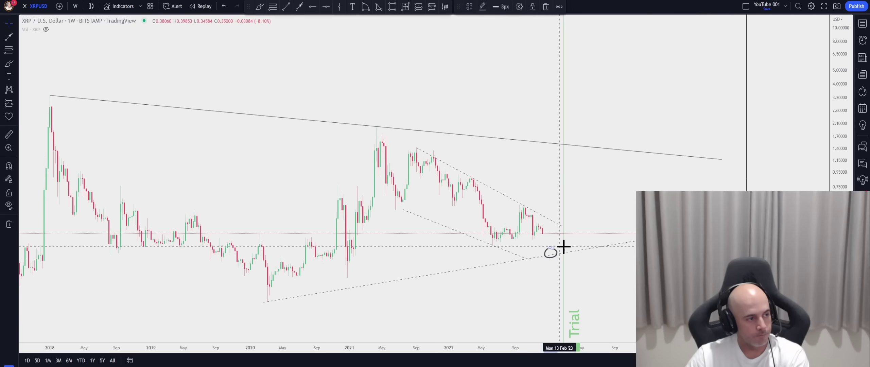
click(546, 217)
key(Delete)
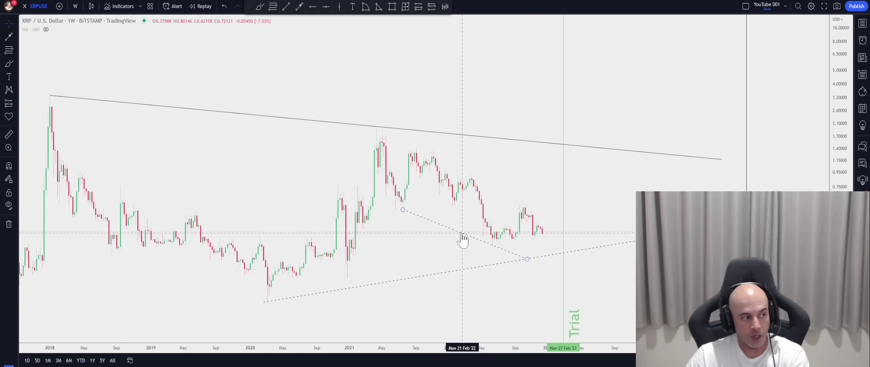
- Switch to 1-month candles and compress the price scale for headroom above the candles
click(75, 6)
click(89, 253)
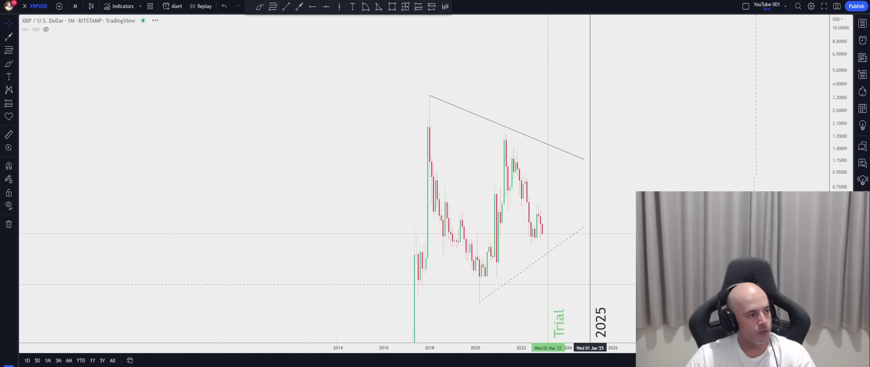
scroll(627, 240, up, 4)
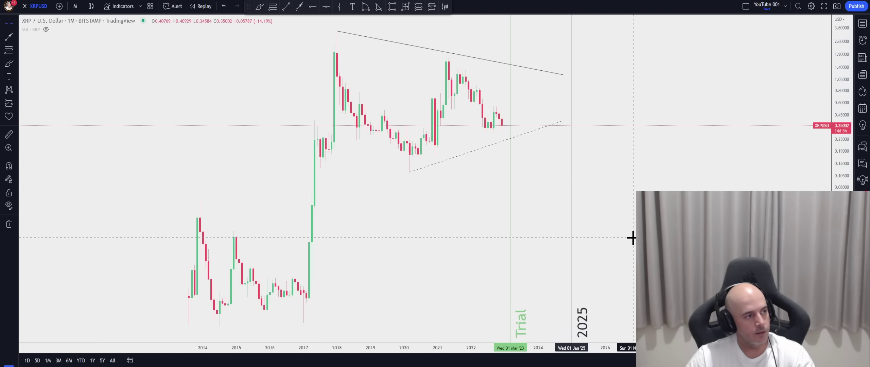
drag(840, 170, 839, 185)
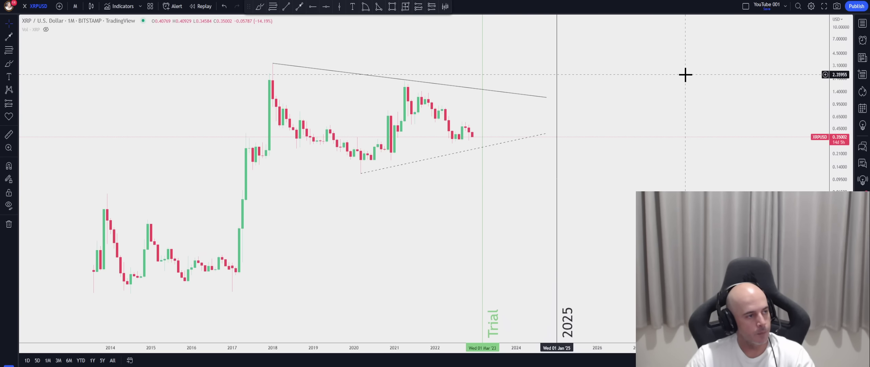
mouse_move(683, 74)
mouse_down()
mouse_move(691, 160)
mouse_move(668, 172)
mouse_up()
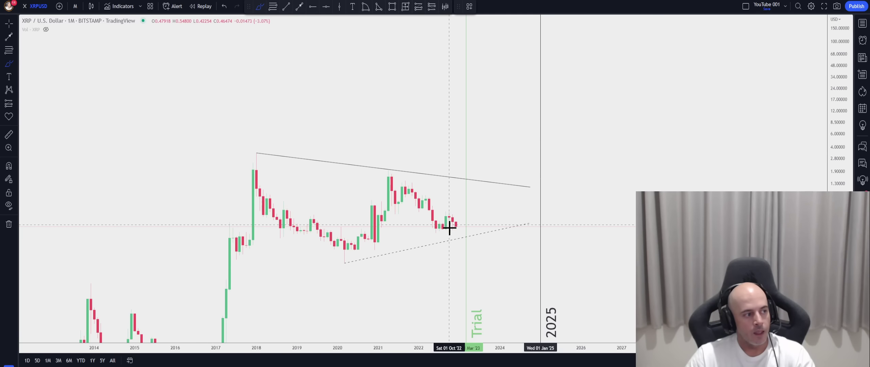
- Brush a loop around the early-2023 touch on the rising lower trendline
mouse_move(466, 235)
mouse_down()
mouse_move(440, 240)
mouse_move(473, 240)
mouse_move(463, 233)
mouse_up()
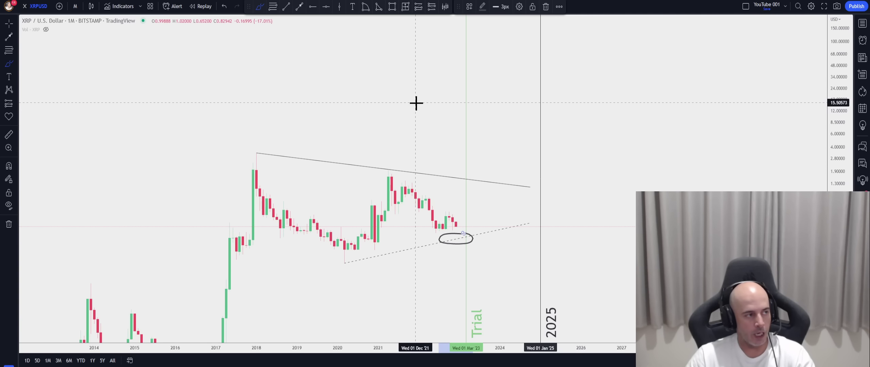
drag(361, 78, 334, 92)
click(299, 6)
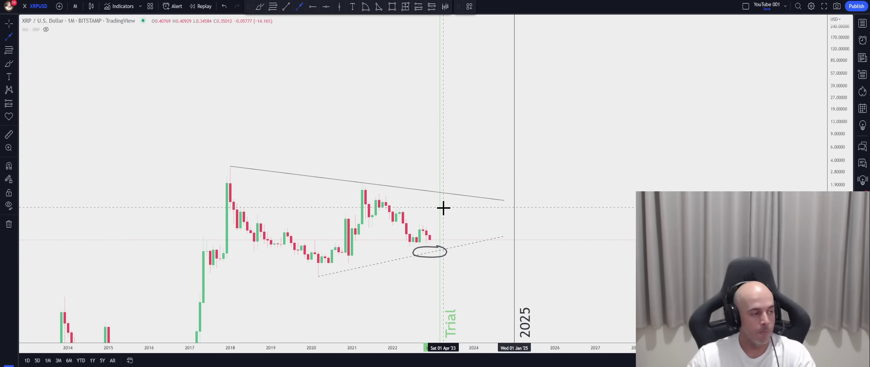
- Draw a steep trend-line arrow from the circled touch point up to about 44.7
click(437, 252)
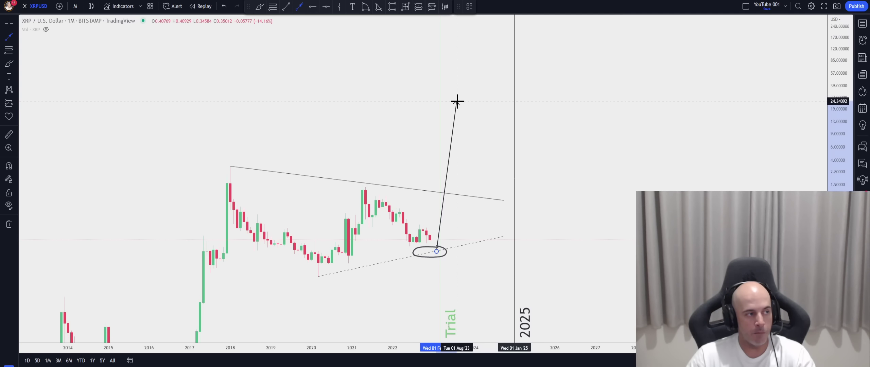
click(458, 81)
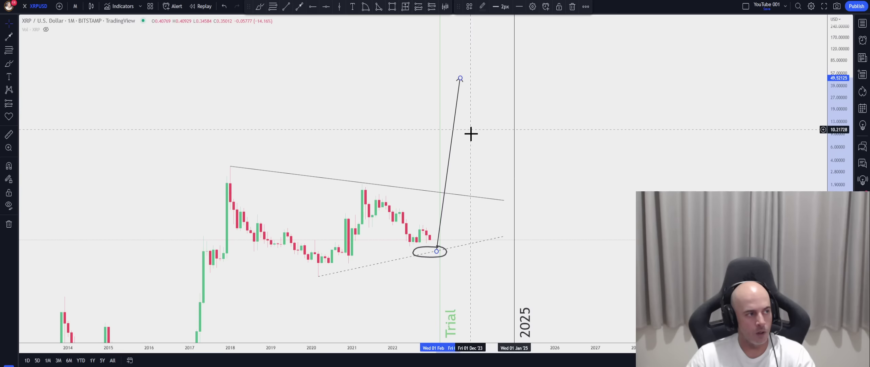
drag(487, 132, 484, 181)
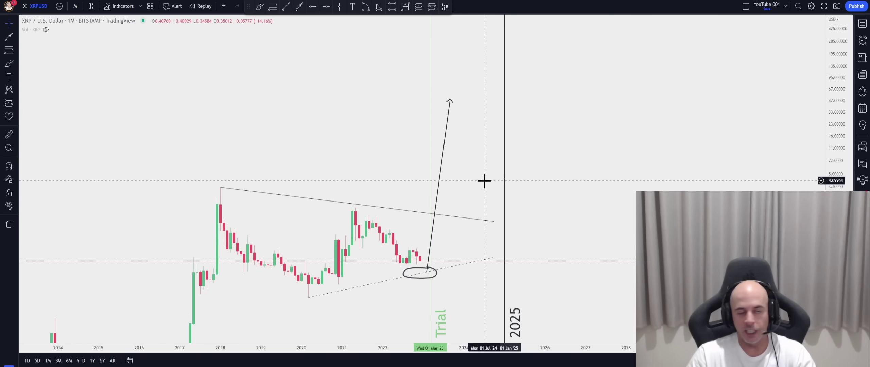
- Pan the chart for space above and shift the first arrow's tip slightly left
drag(479, 132, 441, 148)
mouse_move(552, 86)
mouse_down()
mouse_move(541, 97)
mouse_move(559, 91)
mouse_up()
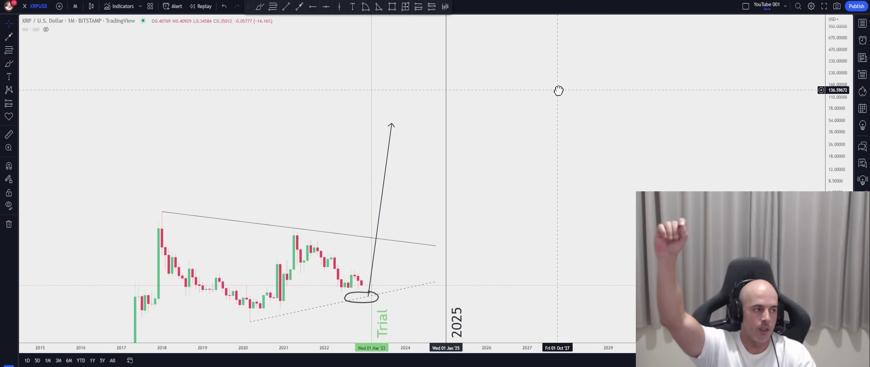
drag(544, 87, 510, 104)
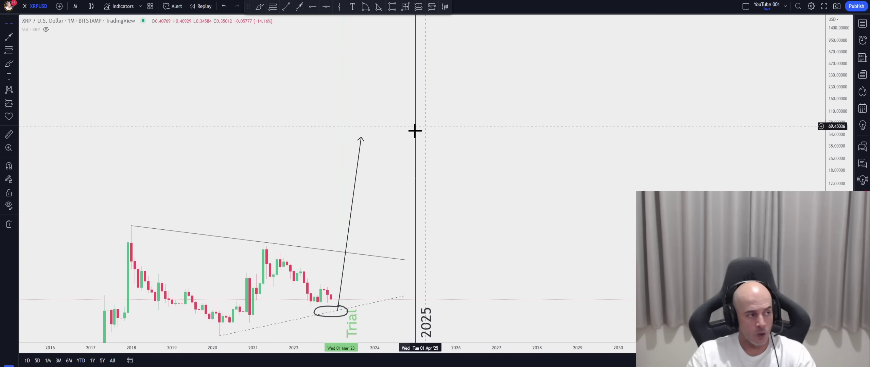
click(361, 138)
drag(361, 138, 354, 136)
click(375, 99)
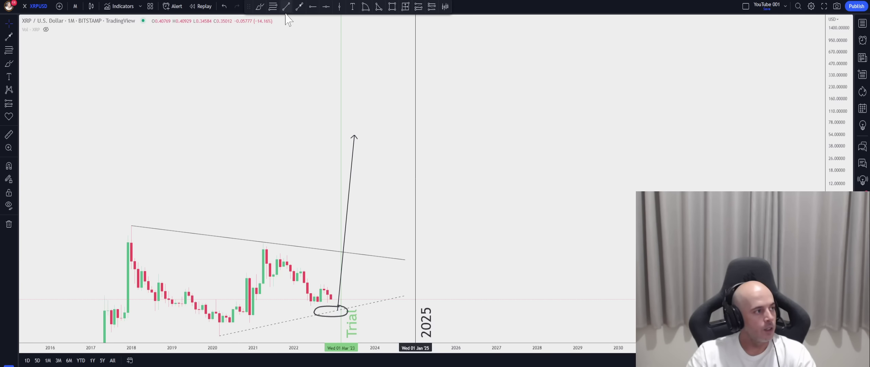
- Brush a pullback stroke from the arrow tip, then draw a second rising arrow from its low
click(259, 7)
drag(330, 135, 381, 169)
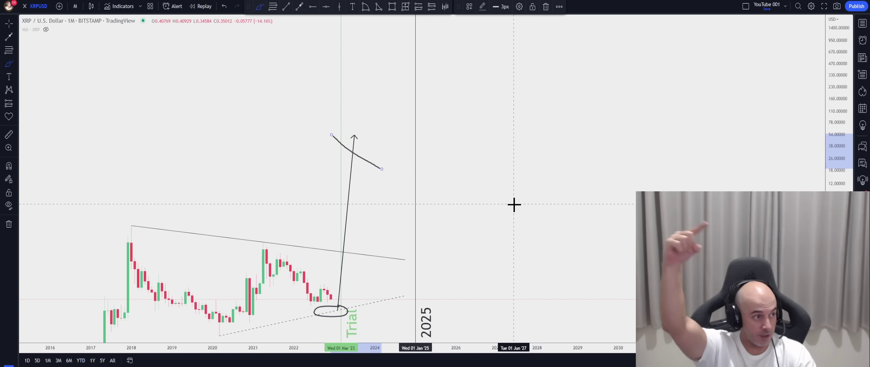
key(Escape)
drag(502, 96, 492, 112)
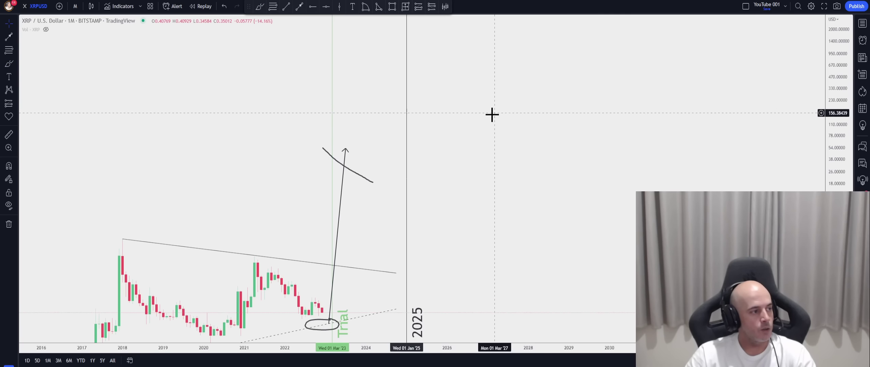
click(299, 6)
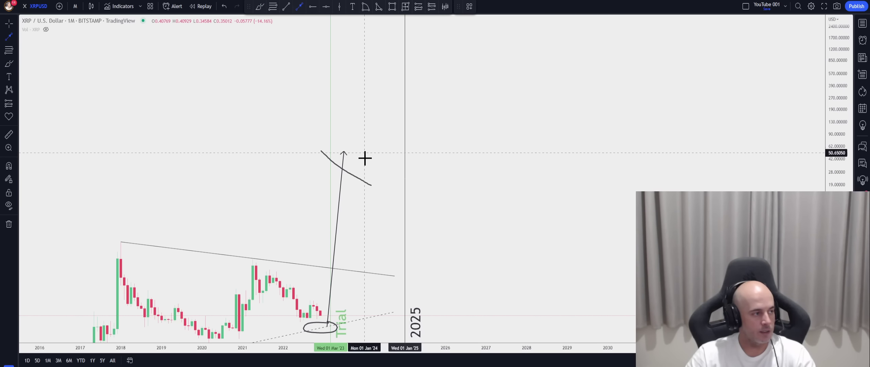
click(365, 189)
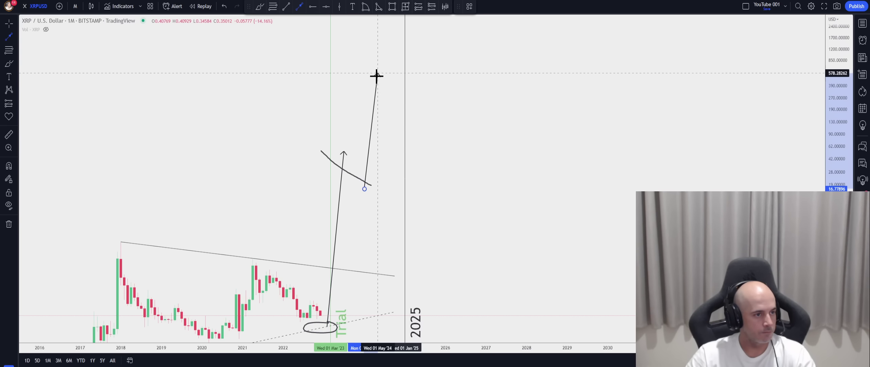
click(372, 110)
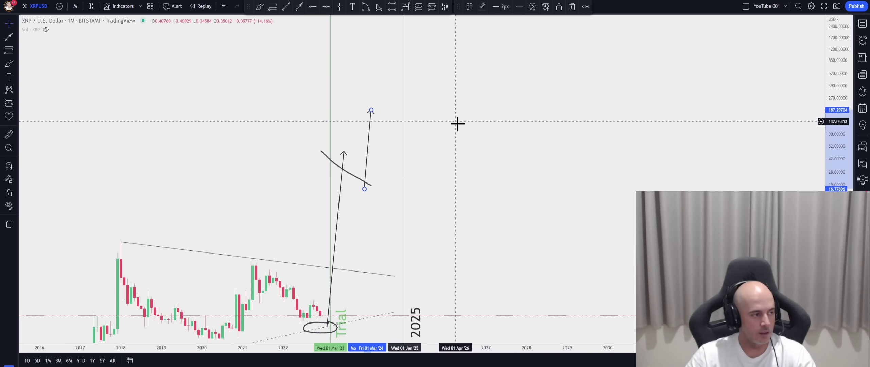
click(483, 136)
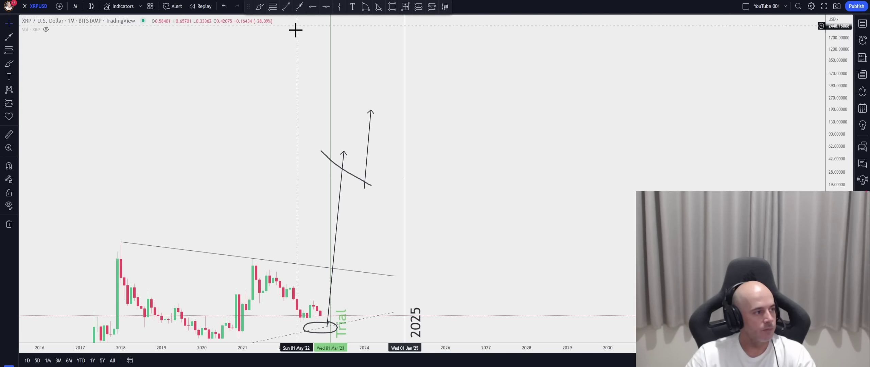
- Brush a second pullback stroke and draw a third arrow up to the 2025 line
click(260, 6)
drag(357, 111, 395, 136)
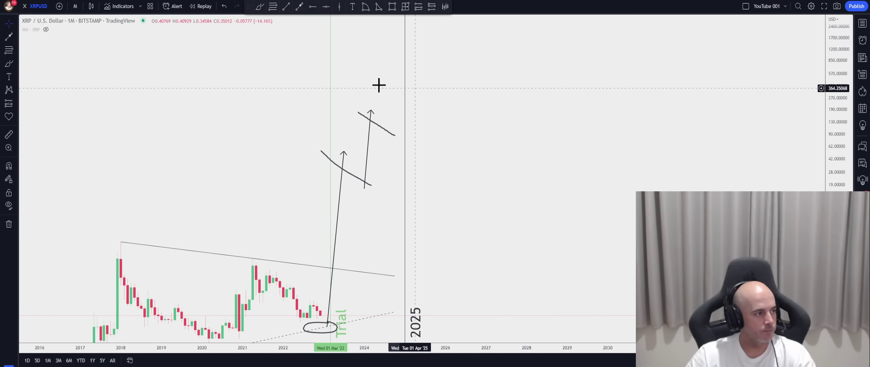
click(299, 7)
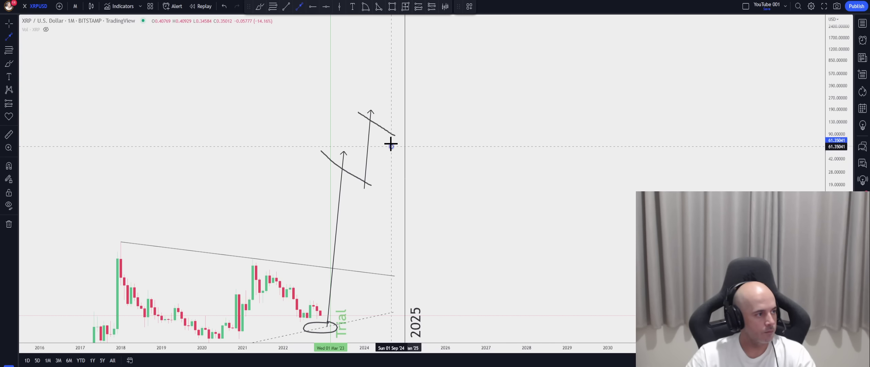
click(405, 69)
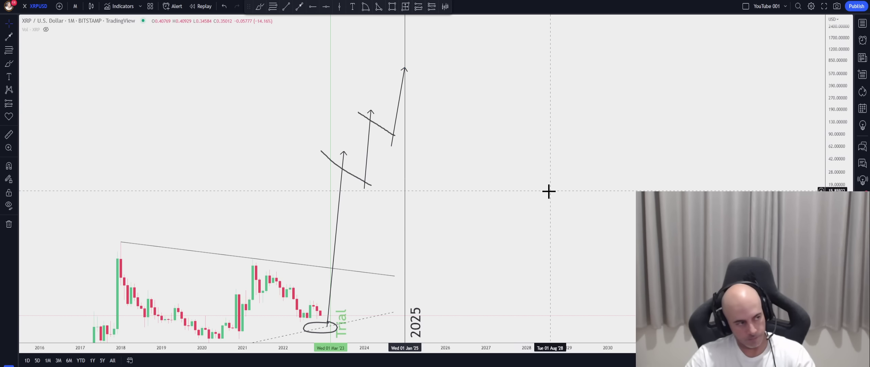
drag(548, 191, 587, 133)
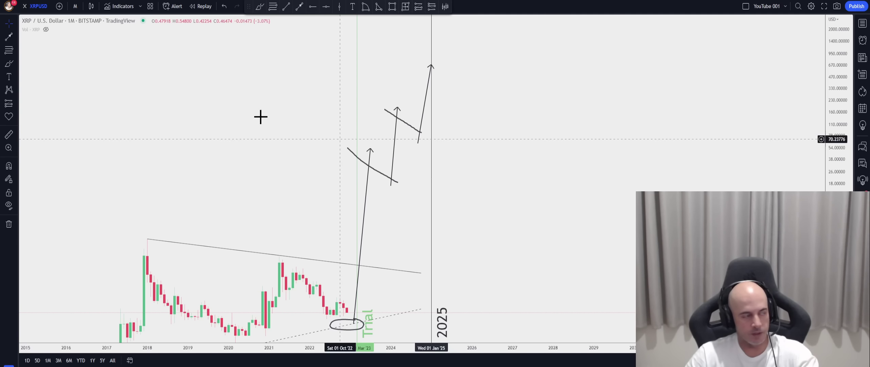
- Brush circles around the two pullback zones and the final arrow's tip
click(259, 6)
mouse_move(383, 142)
mouse_down()
mouse_move(352, 182)
mouse_move(397, 148)
mouse_move(385, 144)
mouse_up()
mouse_move(401, 101)
mouse_down()
mouse_move(391, 103)
mouse_move(401, 140)
mouse_move(419, 108)
mouse_move(408, 100)
mouse_up()
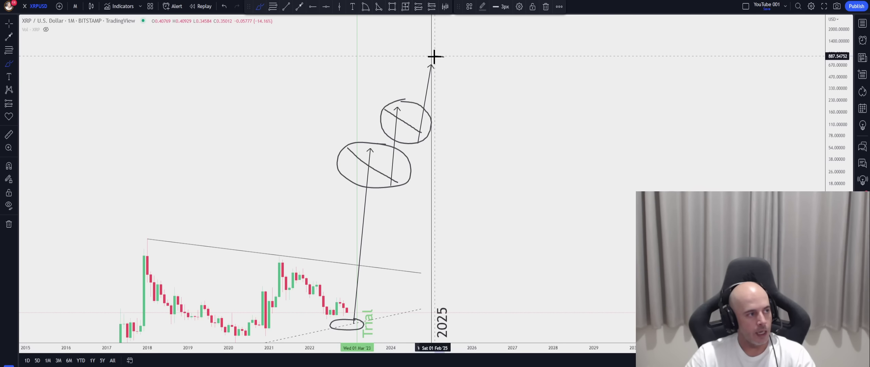
mouse_move(442, 57)
mouse_down()
mouse_move(435, 78)
mouse_move(442, 58)
mouse_up()
- Sketch upper and lower cone lines, then undo the cone lines and extra circles
drag(324, 166, 441, 53)
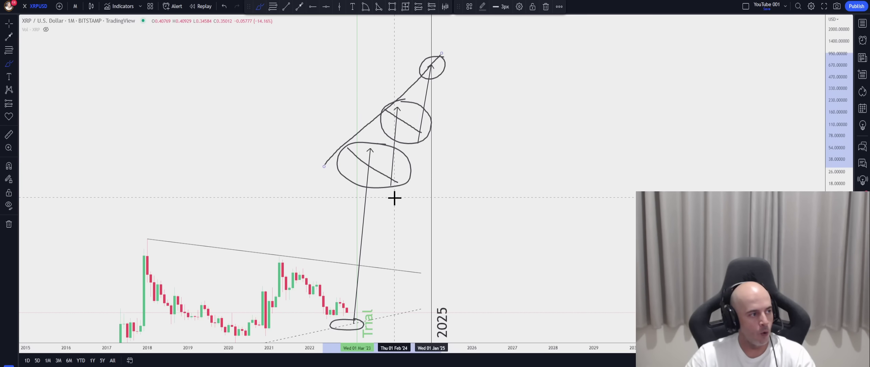
drag(395, 196, 462, 65)
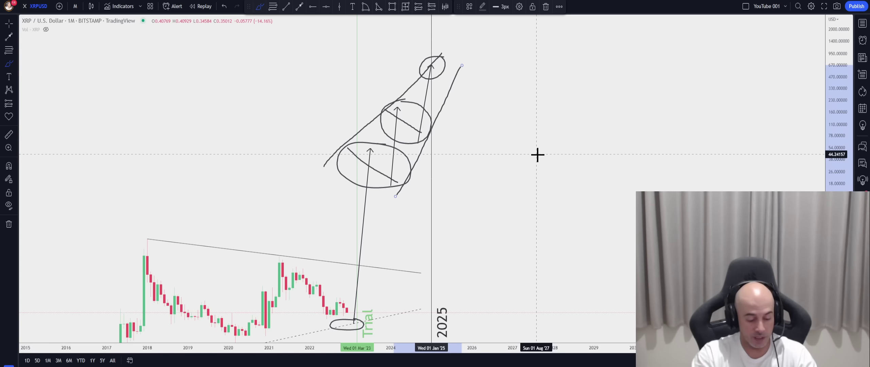
key(ctrl+z)
key(ctrl+z)
key(ctrl+z)
key(ctrl+z)
key(ctrl+z)
key(ctrl+z)
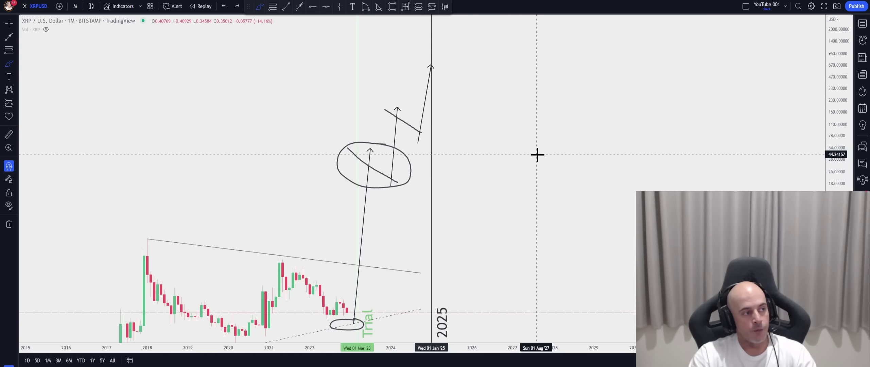
- Undo the remaining pullback circle and the final rising arrow
key(ctrl+z)
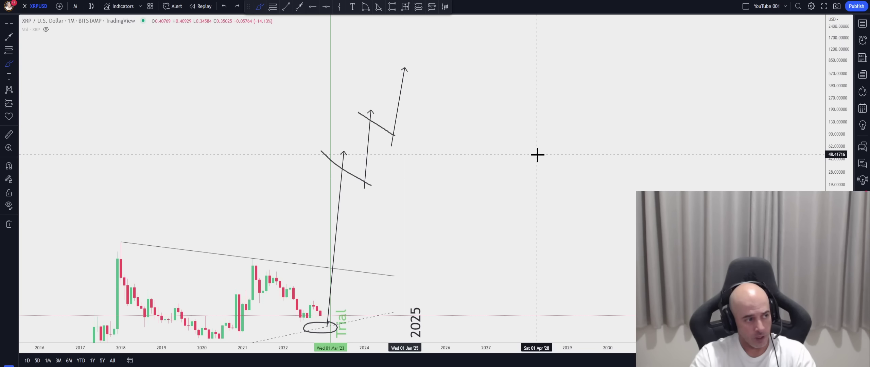
key(ctrl+z)
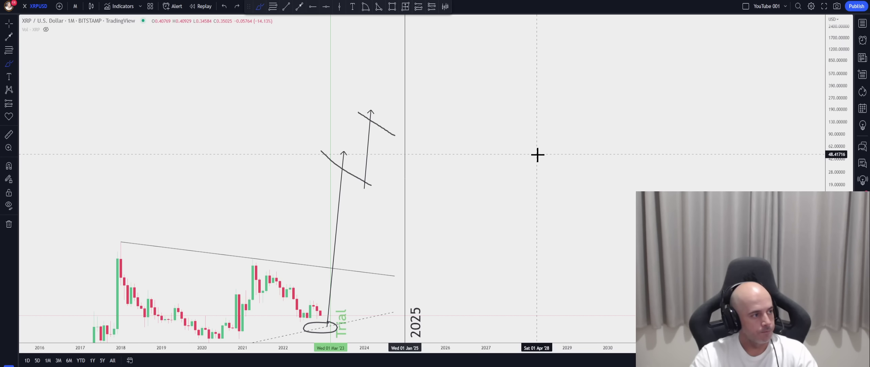
drag(476, 151, 534, 98)
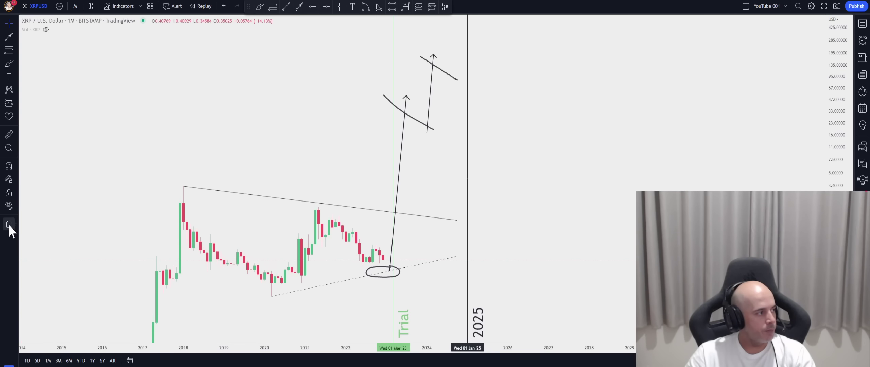
- Remove all drawings and the Vol indicator, and switch the interval to 1 day
mouse_move(8, 224)
click(57, 247)
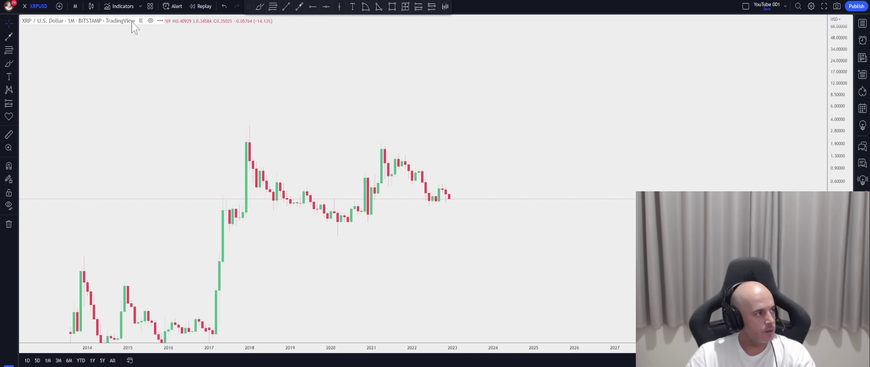
click(76, 7)
click(102, 206)
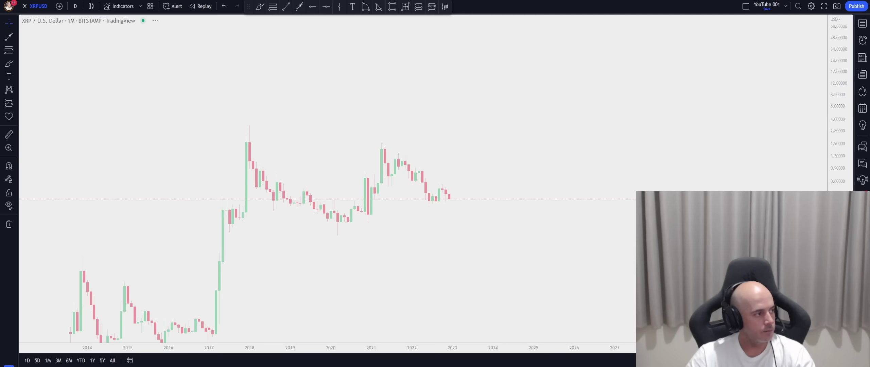
- Frame the daily chart on 2022 with empty space after the latest candle
drag(778, 264, 714, 264)
scroll(713, 264, down, 4)
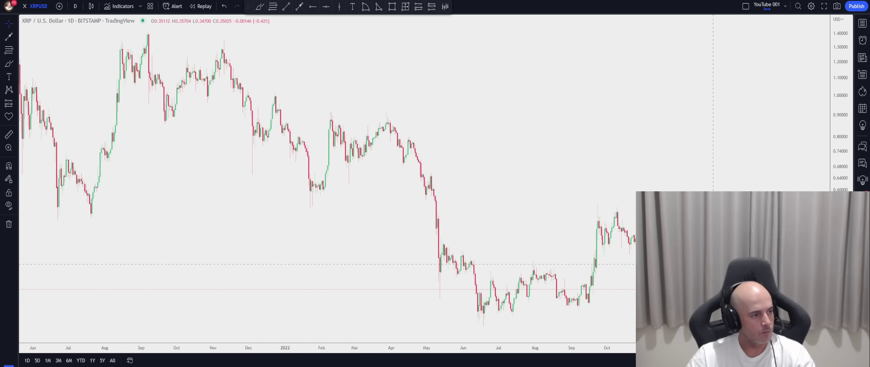
scroll(756, 254, up, 2)
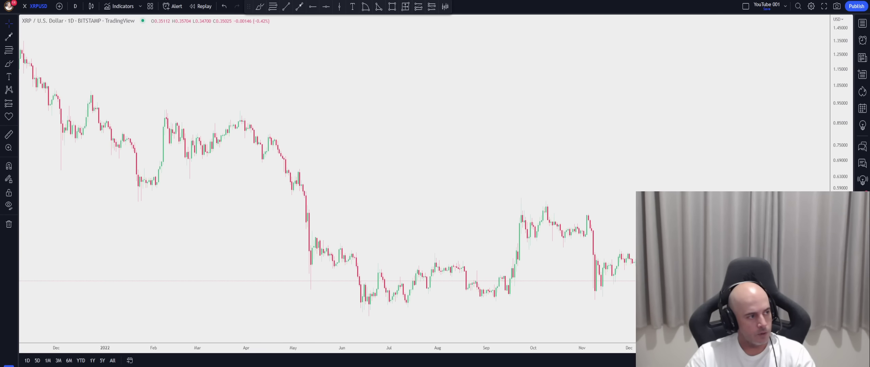
drag(748, 152, 657, 120)
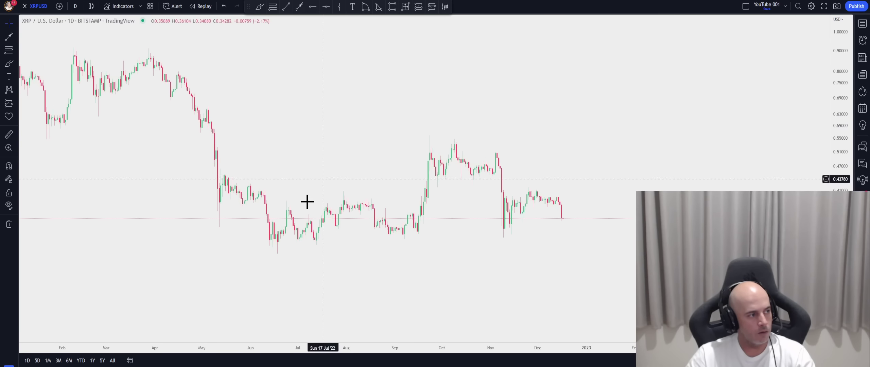
- Draw a solid trend line from the early-May breakdown across the October highs
click(286, 6)
click(207, 173)
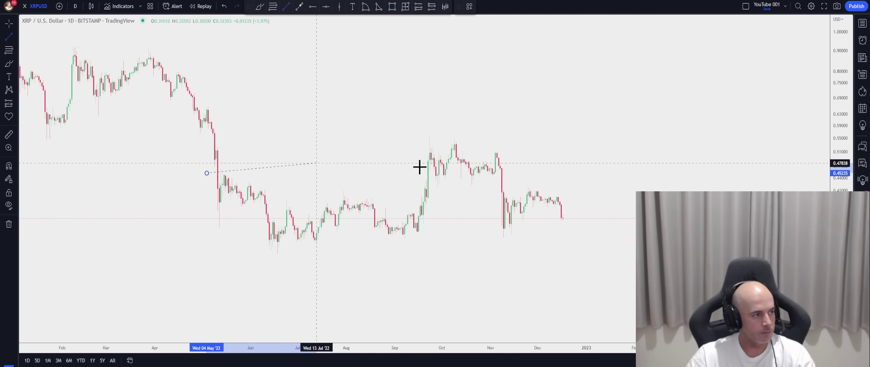
click(607, 123)
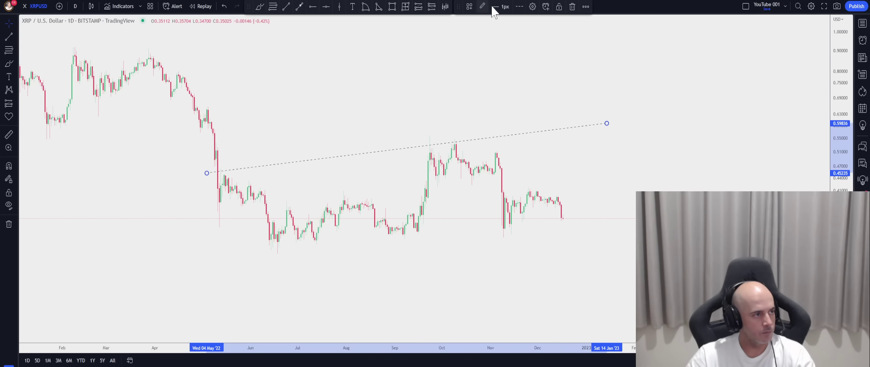
click(519, 7)
click(526, 27)
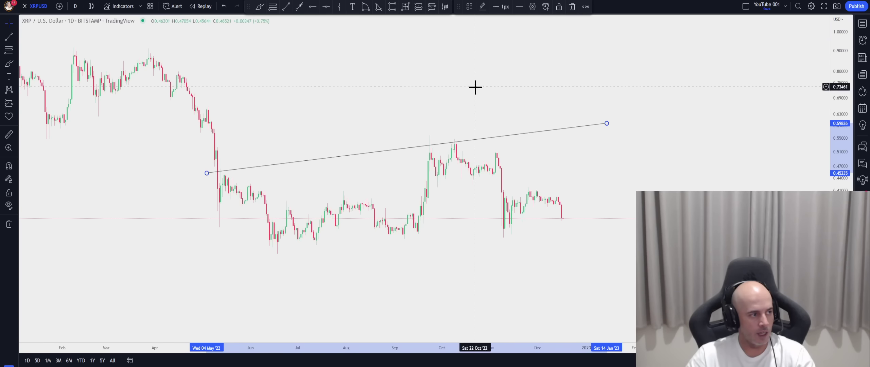
click(474, 85)
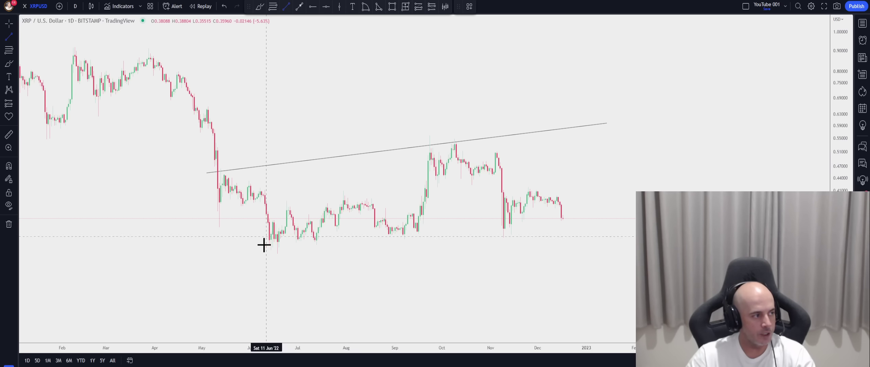
- Draw a parallel lower line from the June lows under November's lows, adjusting its ends
click(267, 261)
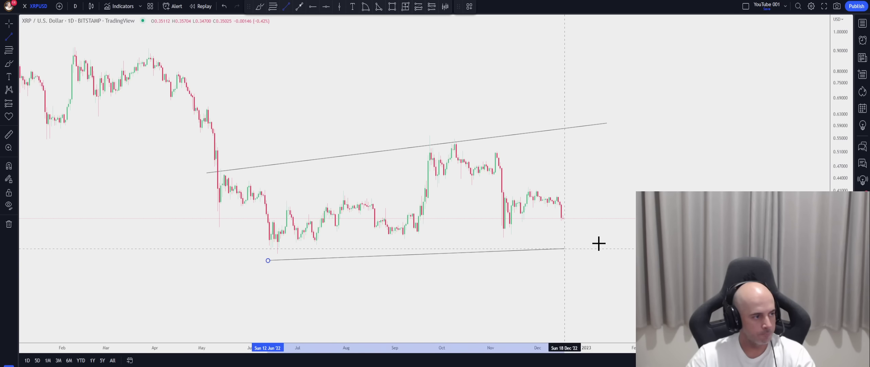
click(607, 218)
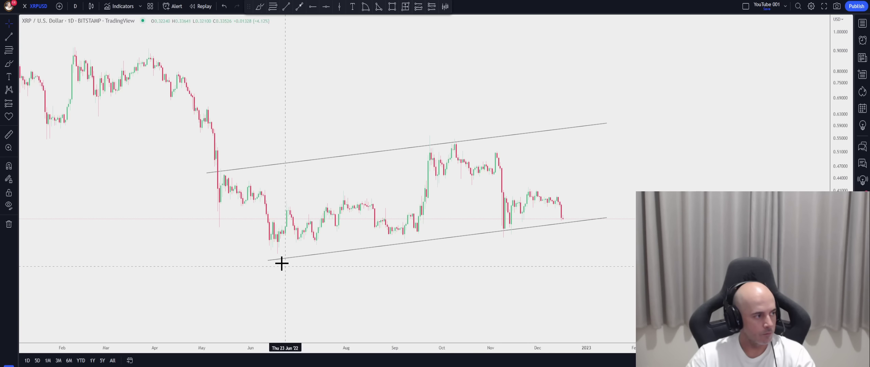
drag(268, 260, 233, 256)
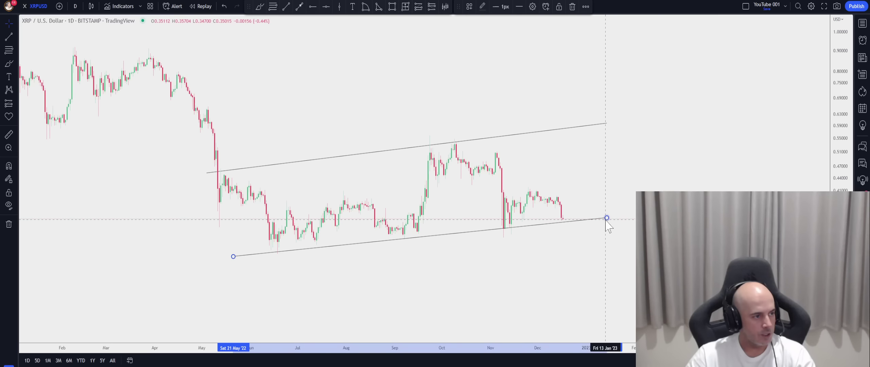
drag(606, 218, 607, 225)
click(662, 150)
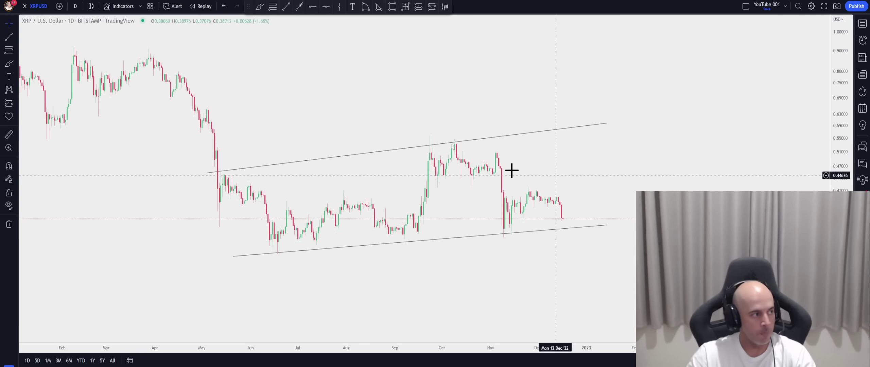
mouse_move(378, 97)
mouse_down()
mouse_move(342, 99)
mouse_move(372, 99)
mouse_up()
- Zoom out and box the range from the March 2022 high to below the channel into 2023
scroll(628, 206, down, 10)
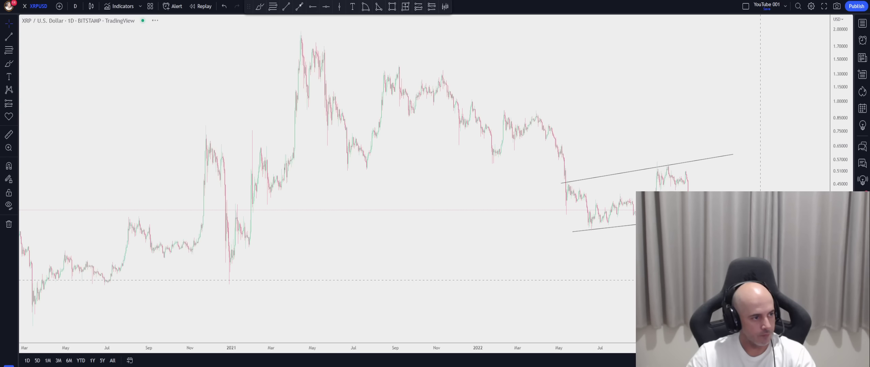
drag(723, 112, 498, 110)
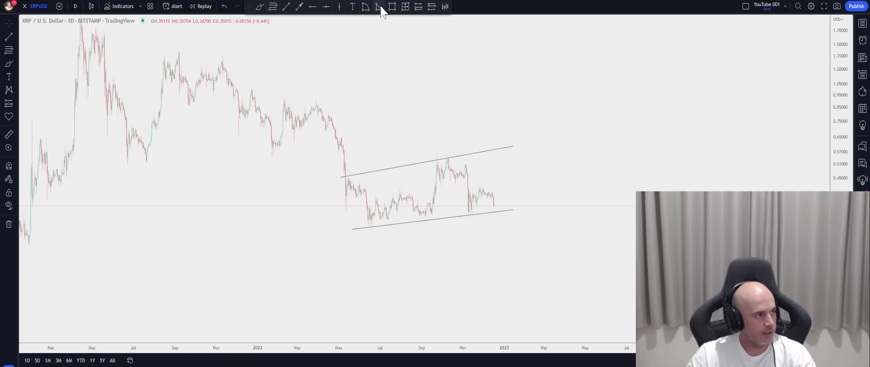
click(391, 6)
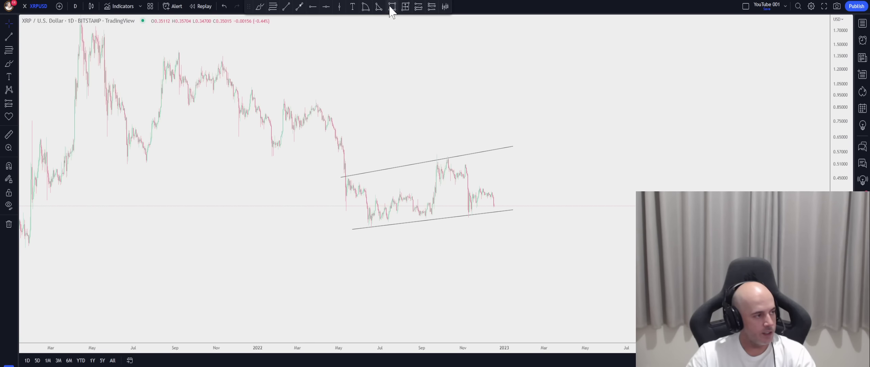
click(313, 98)
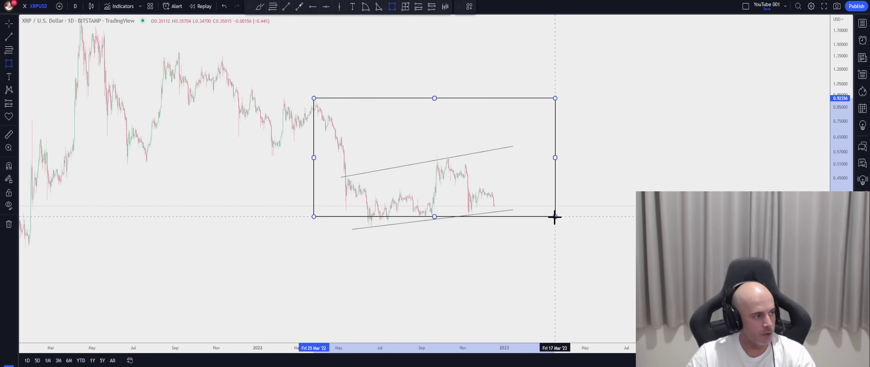
click(529, 230)
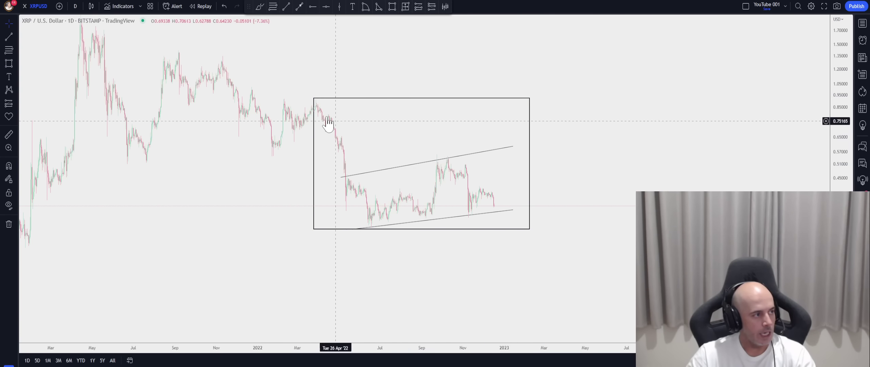
- Brush loops around the channel and the May drop, then undo them
click(260, 7)
mouse_move(457, 150)
mouse_down()
mouse_move(405, 157)
mouse_move(330, 191)
mouse_move(407, 231)
mouse_move(489, 180)
mouse_move(450, 147)
mouse_up()
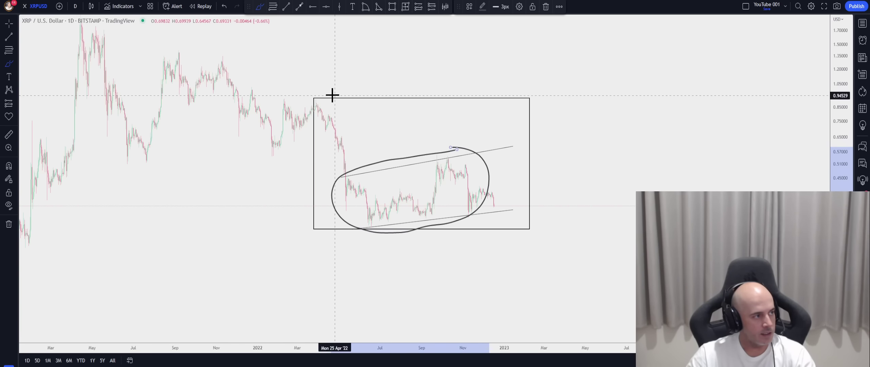
mouse_move(308, 87)
mouse_down()
mouse_move(303, 198)
mouse_move(336, 247)
mouse_move(379, 211)
mouse_move(346, 125)
mouse_move(308, 87)
mouse_up()
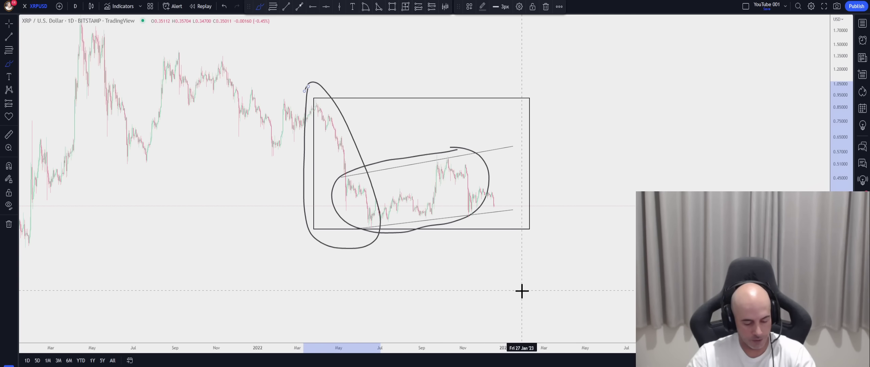
key(ctrl+z)
key(ctrl+z)
key(ctrl+z)
- Zoom back in, undo the last drawing change and redo the lower channel line
scroll(540, 268, left, 5)
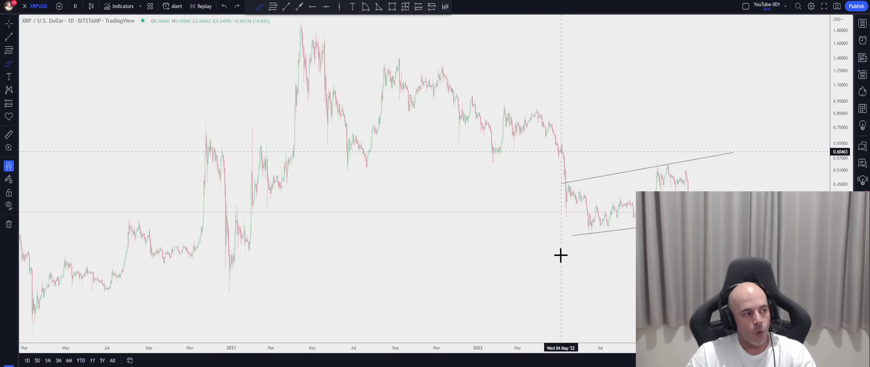
scroll(676, 271, up, 4)
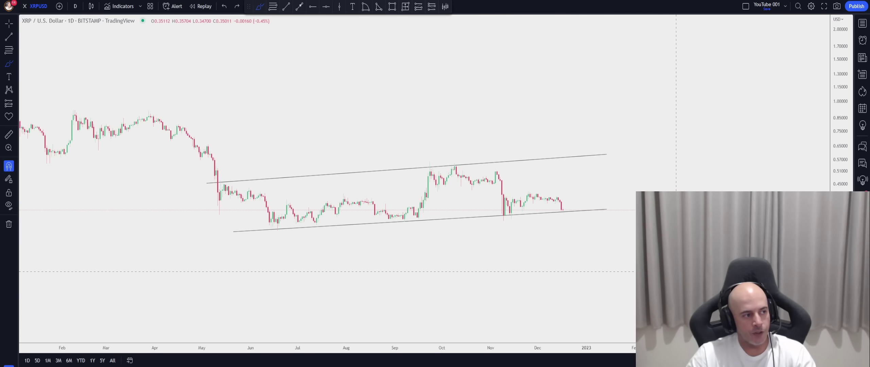
key(ctrl+z)
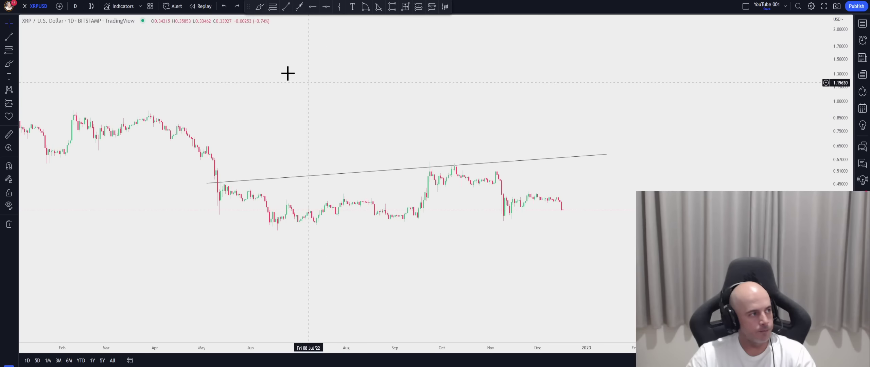
click(236, 6)
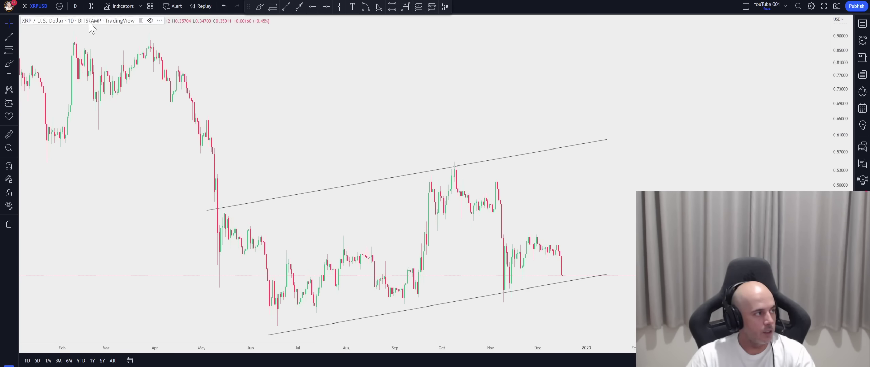
click(76, 6)
- Switch to weekly candles, remove all drawings, and pan back to show 2019 onward
click(94, 219)
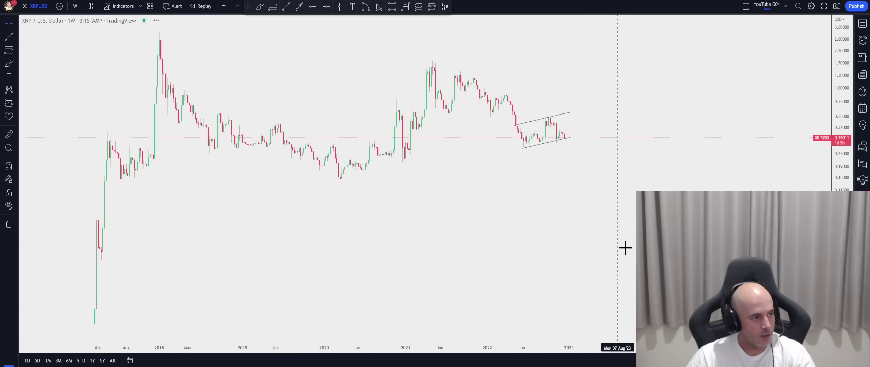
scroll(606, 241, up, 2)
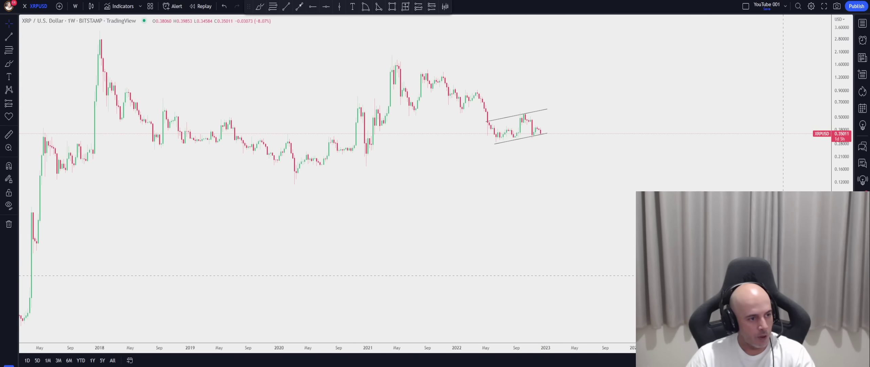
scroll(768, 279, up, 3)
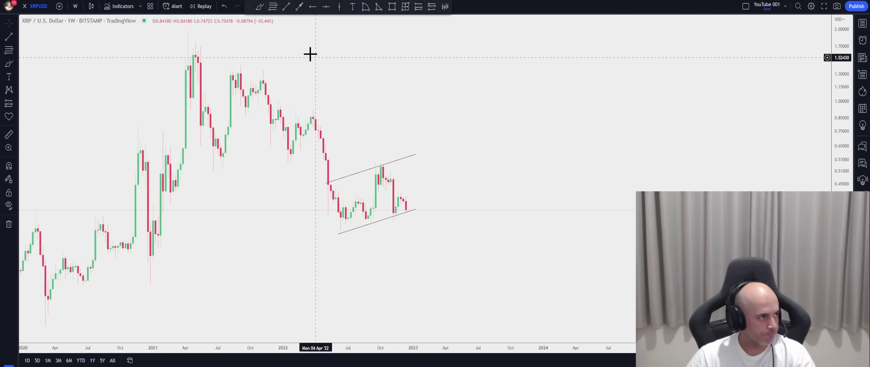
click(9, 224)
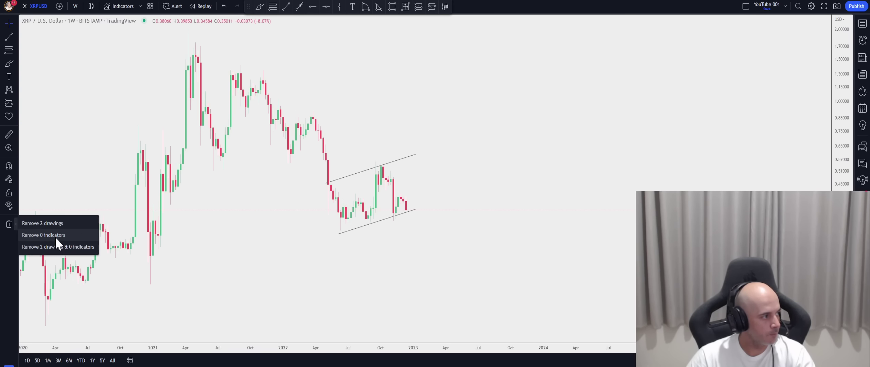
click(57, 248)
drag(421, 270, 574, 284)
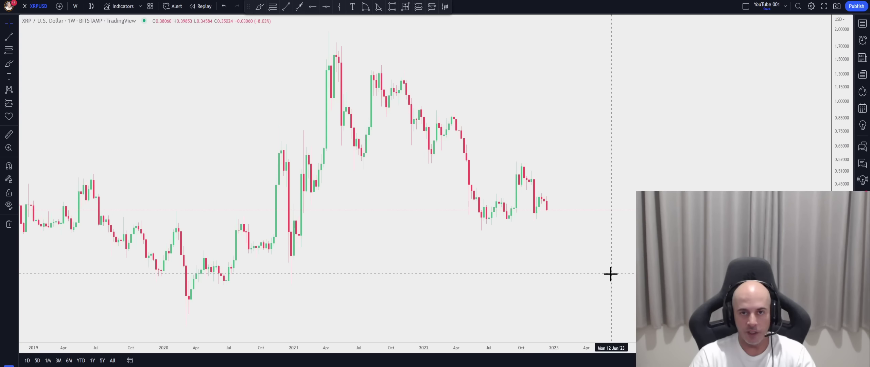
click(75, 7)
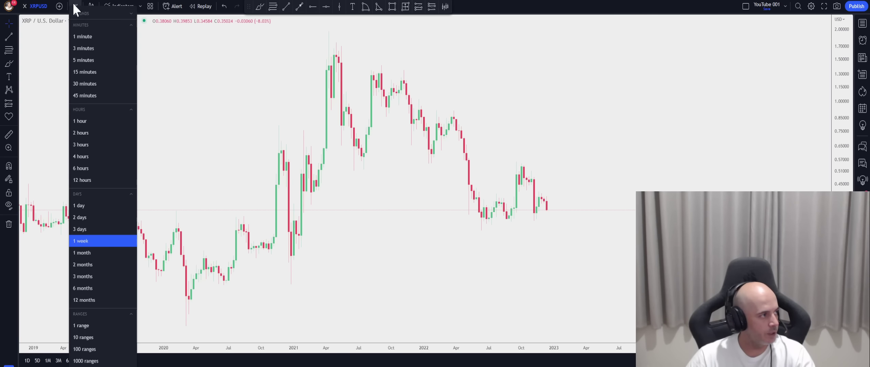
click(94, 230)
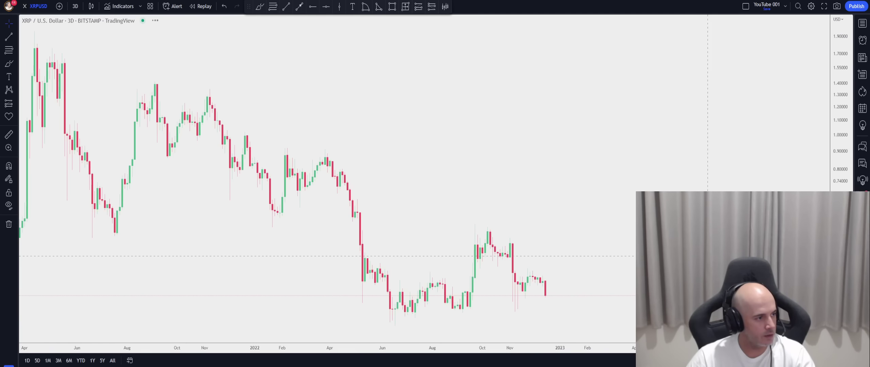
drag(697, 220, 655, 109)
click(260, 7)
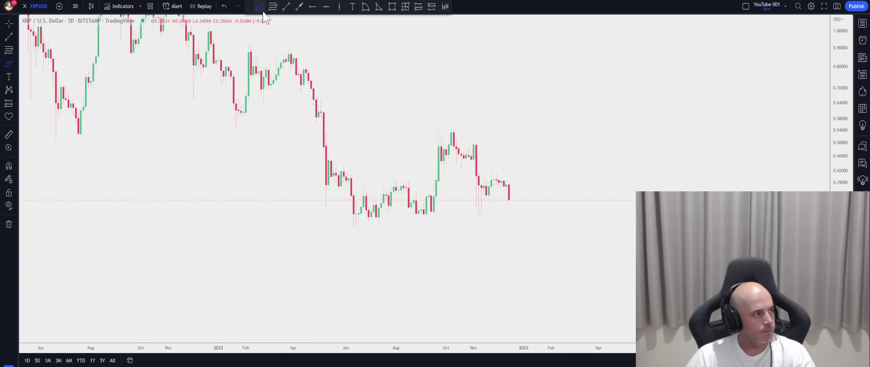
mouse_move(446, 120)
mouse_down()
mouse_move(439, 120)
mouse_move(426, 216)
mouse_move(445, 204)
mouse_move(443, 119)
mouse_up()
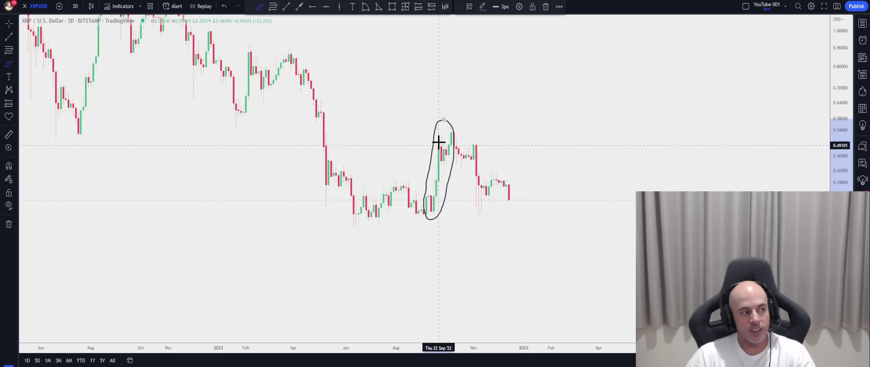
key(Escape)
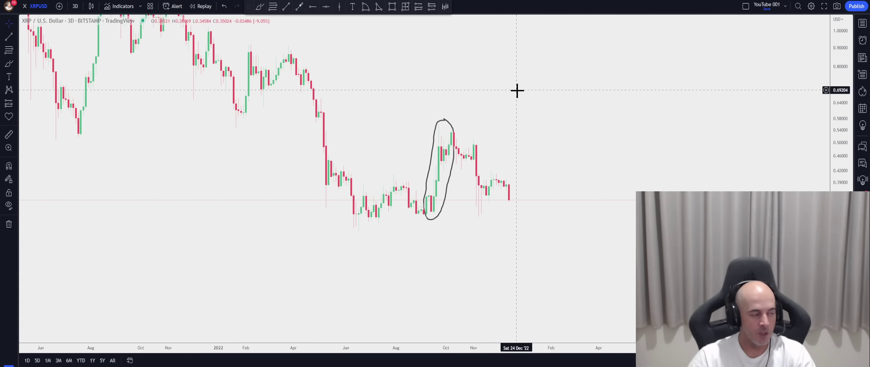
click(449, 121)
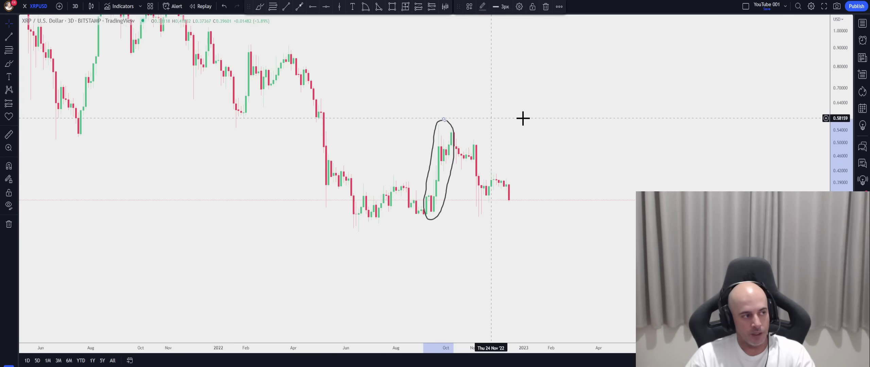
key(Delete)
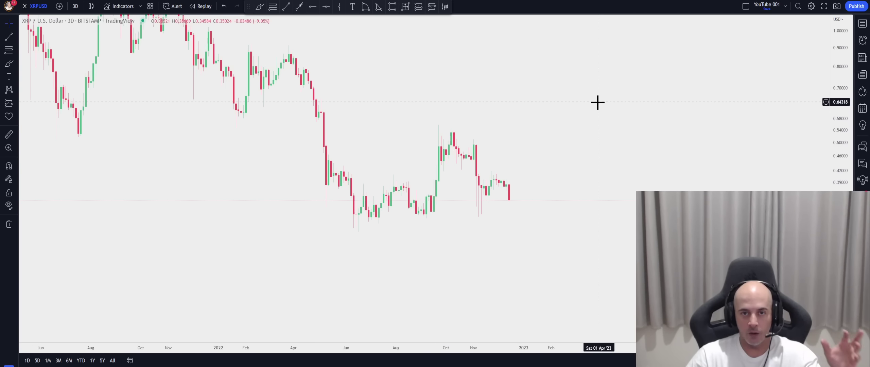
click(300, 9)
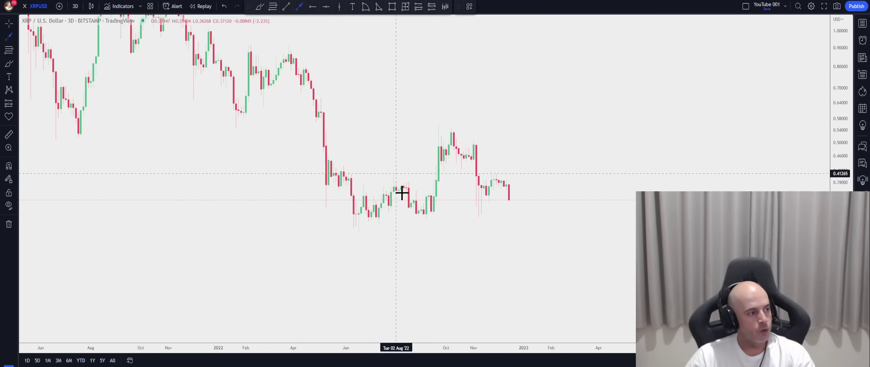
click(433, 197)
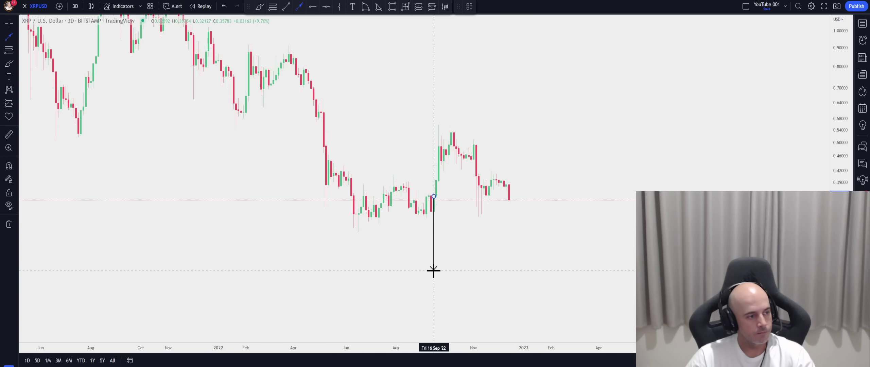
click(434, 266)
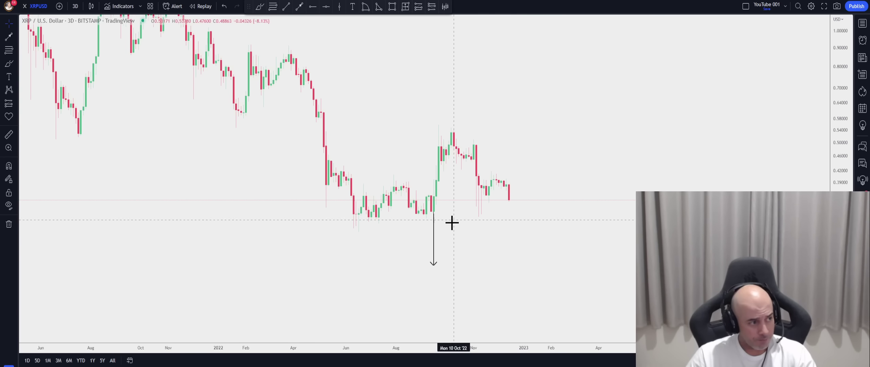
click(433, 243)
key(Delete)
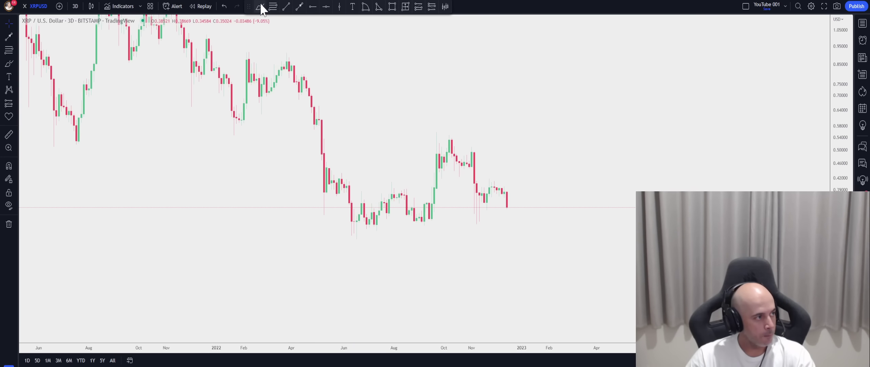
click(273, 6)
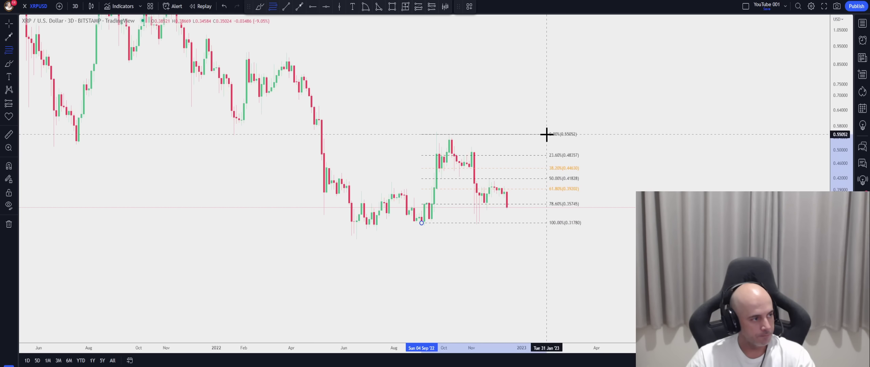
click(548, 131)
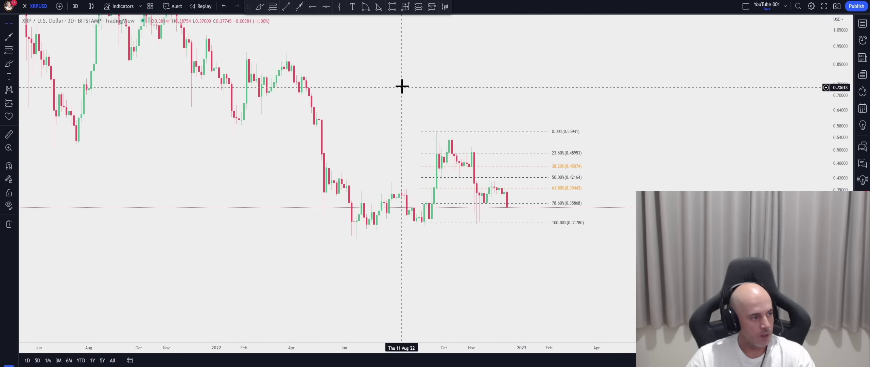
click(261, 6)
mouse_move(428, 218)
mouse_down()
mouse_move(411, 217)
mouse_move(423, 224)
mouse_move(447, 129)
mouse_move(478, 223)
mouse_move(412, 226)
mouse_up()
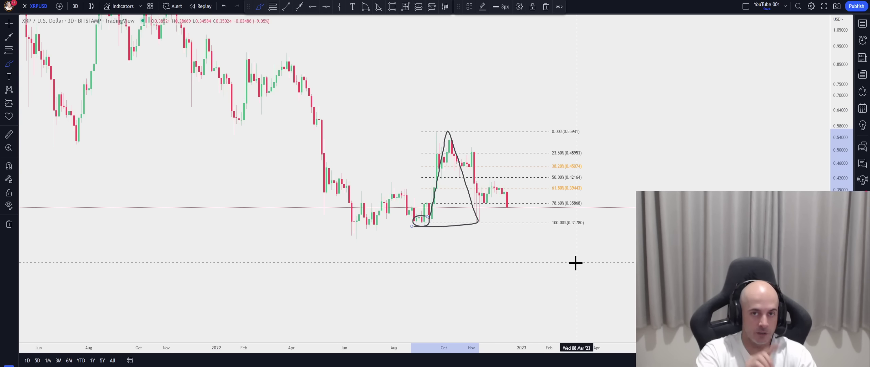
key(ctrl+z)
key(ctrl+z)
key(ctrl+z)
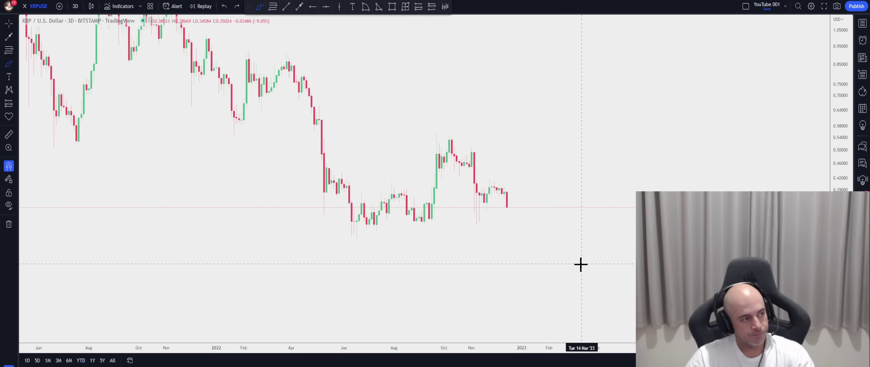
drag(562, 139, 561, 146)
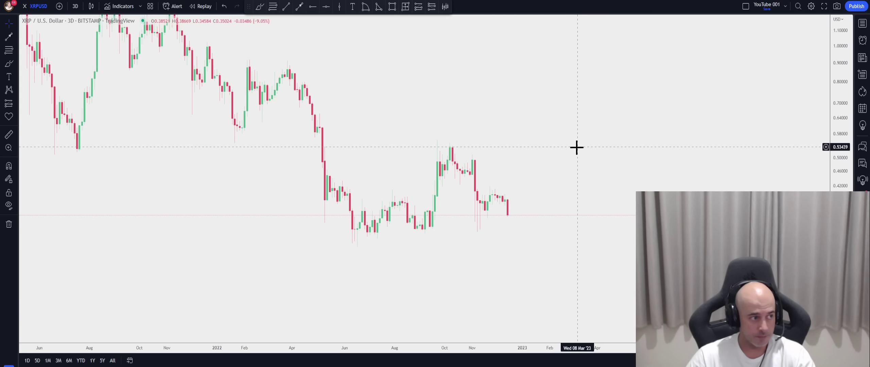
drag(565, 131, 556, 130)
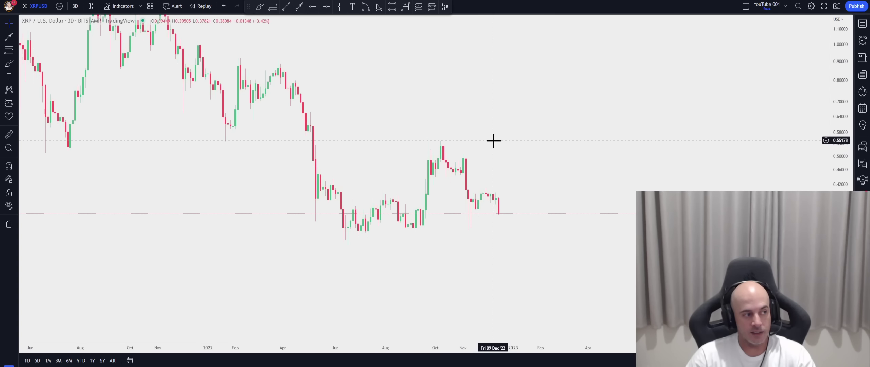
scroll(493, 140, right, 2)
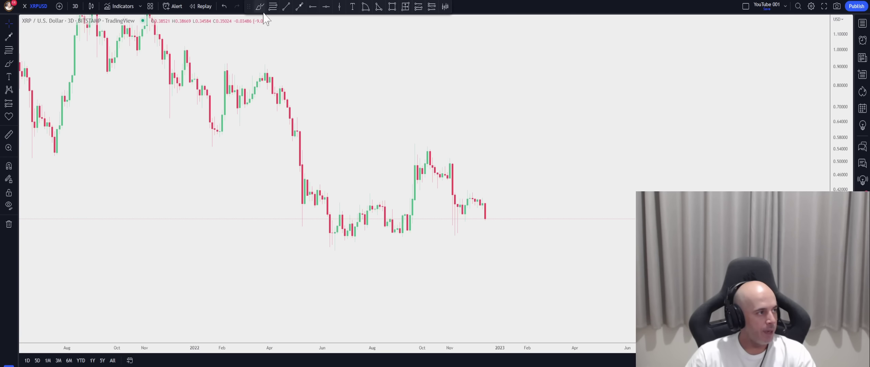
- Draw channel lines from the April breakdown past October's high and from June's low under December
click(286, 6)
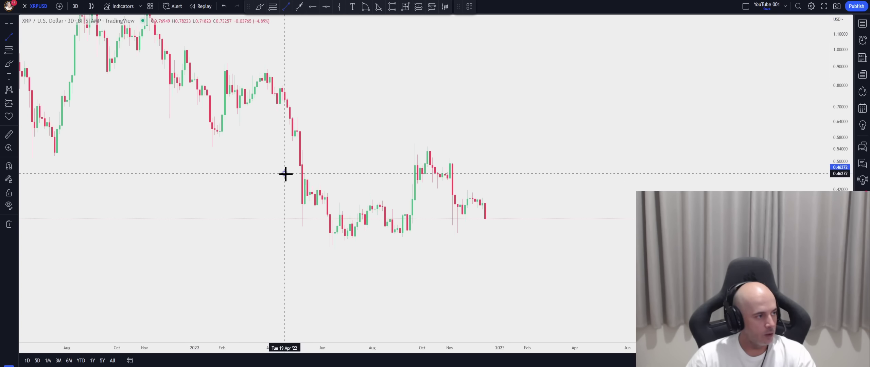
click(285, 173)
click(521, 134)
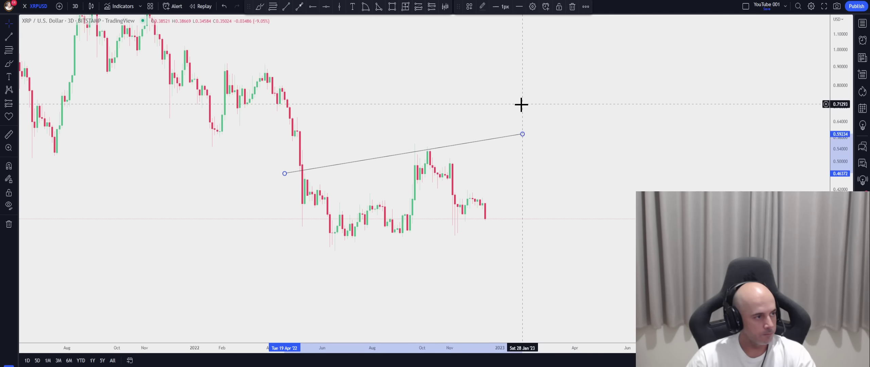
click(286, 6)
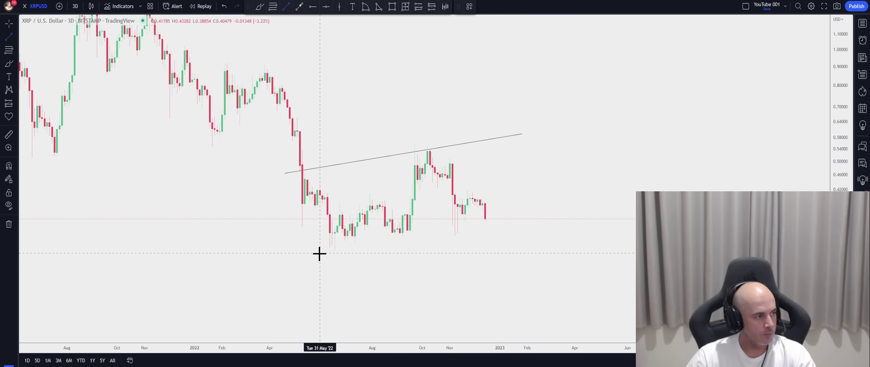
click(320, 254)
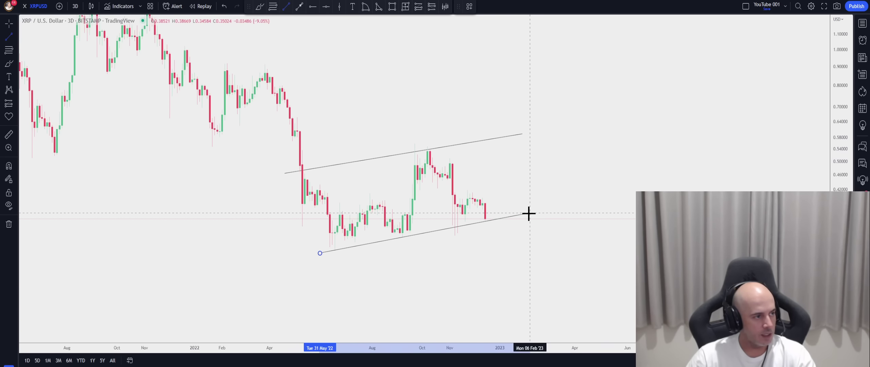
click(530, 214)
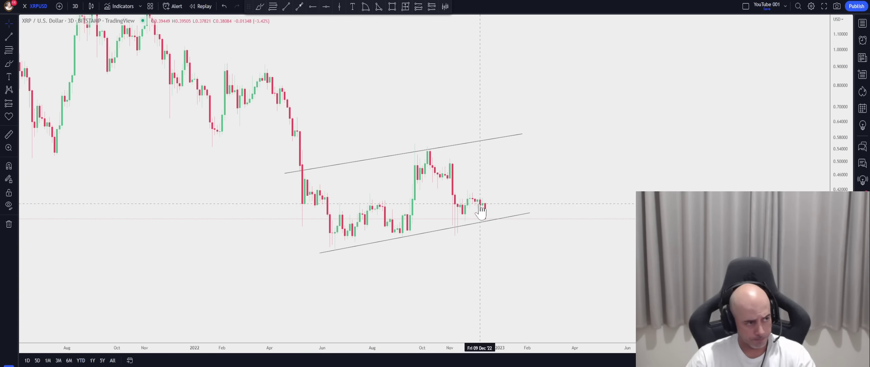
- Brush curved arches over the August, October and December bounces, then recentre the channel
click(260, 6)
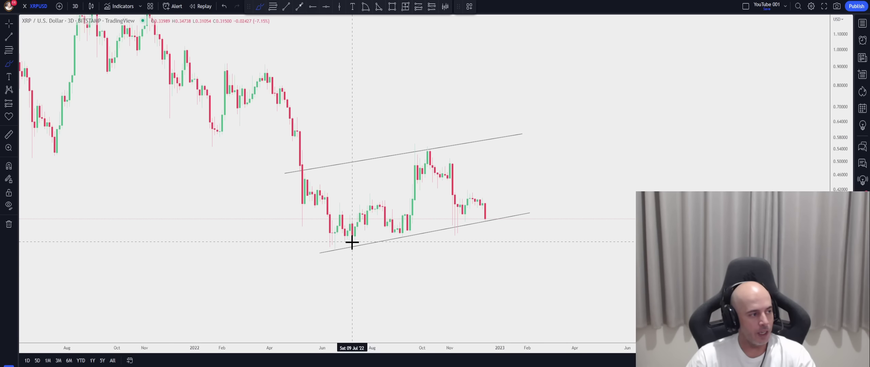
mouse_move(352, 238)
mouse_down()
mouse_move(373, 198)
mouse_move(393, 223)
mouse_move(423, 154)
mouse_move(444, 163)
mouse_move(449, 207)
mouse_move(472, 196)
mouse_move(492, 222)
mouse_up()
click(582, 171)
scroll(590, 179, left, 3)
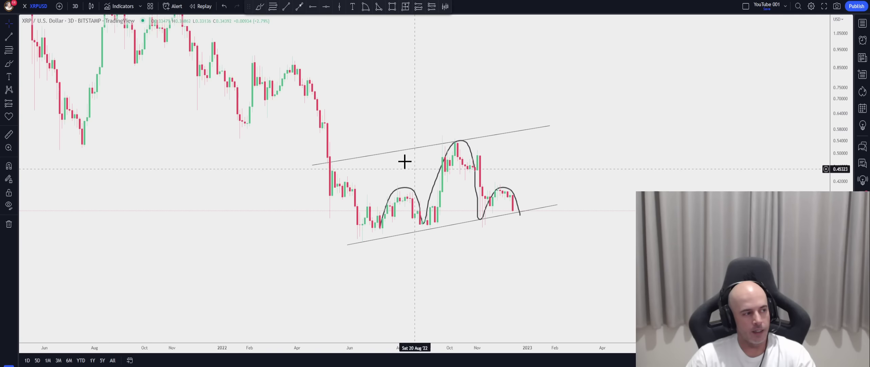
scroll(423, 235, down, 3)
drag(487, 111, 491, 155)
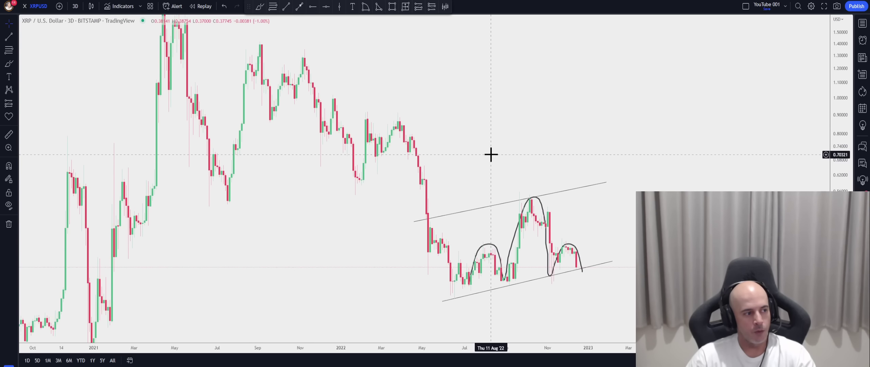
scroll(528, 257, up, 3)
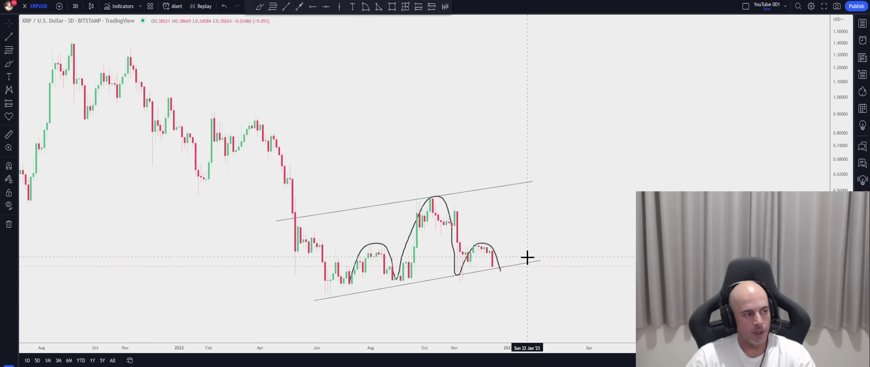
drag(464, 161, 489, 121)
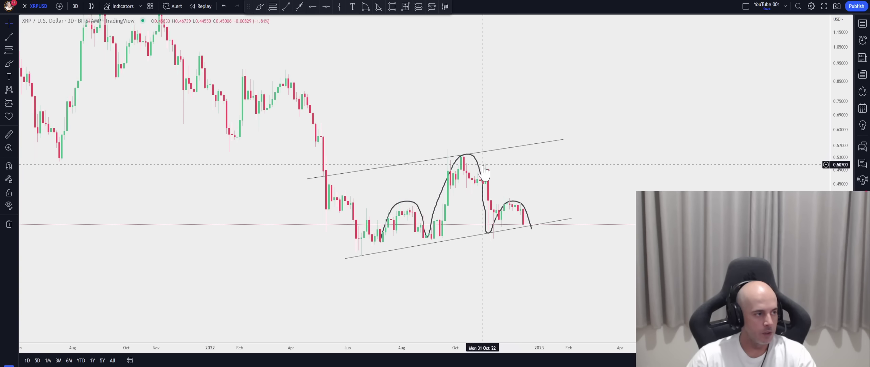
- Undo the freehand brush arches, leaving only the two rising channel lines
key(ctrl+z)
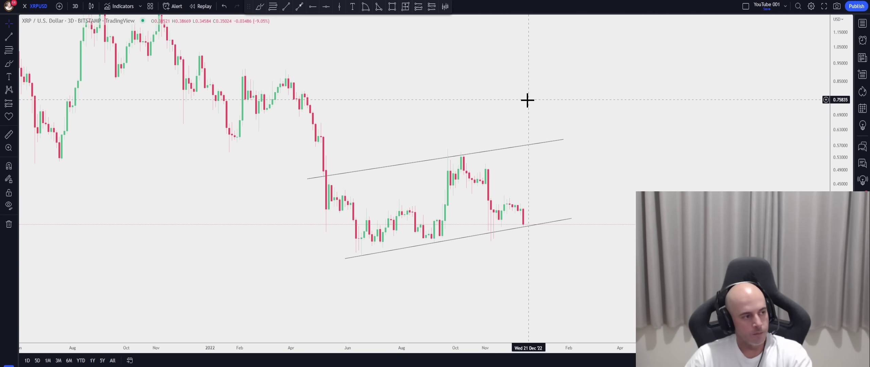
- Save the chart layout
click(766, 6)
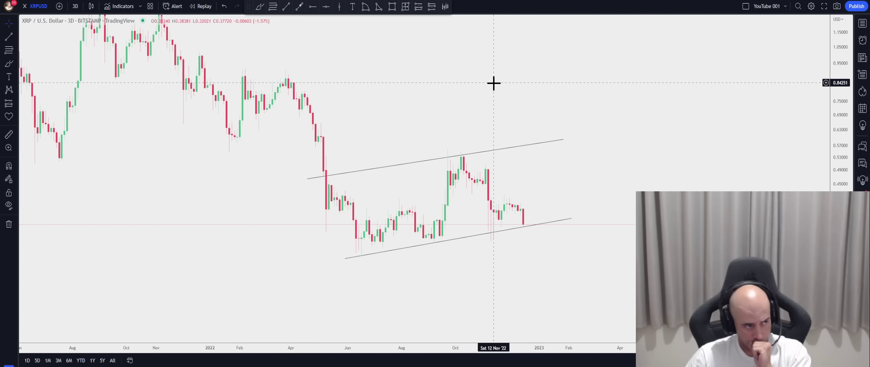
- Switch the XRP chart to the 4-hour timeframe
click(75, 6)
click(80, 157)
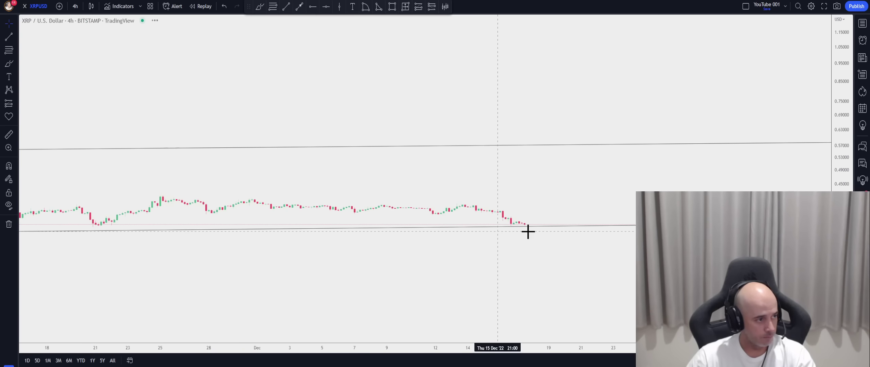
scroll(707, 238, down, 10)
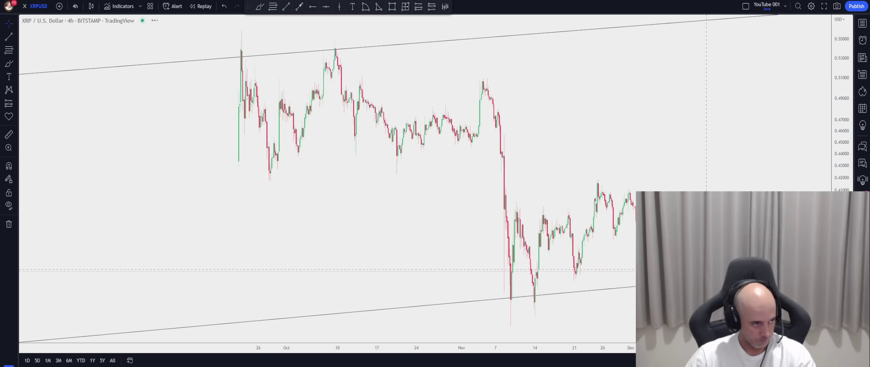
scroll(707, 238, up, 5)
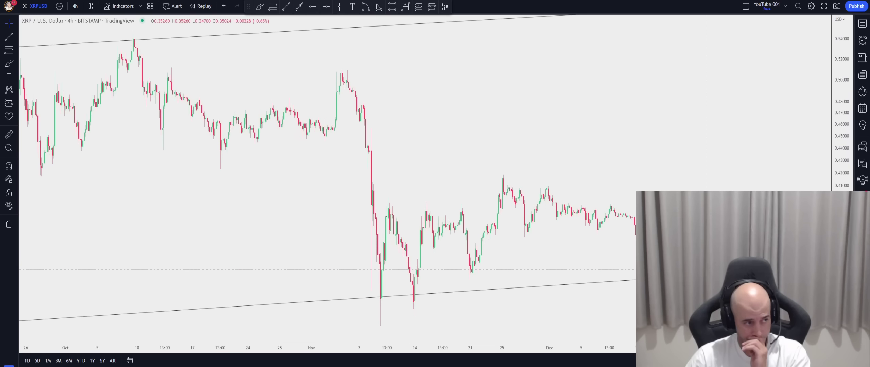
- Remove the 2 existing trend-line drawings and bring the November range into view
click(9, 224)
click(50, 225)
scroll(604, 121, right, 3)
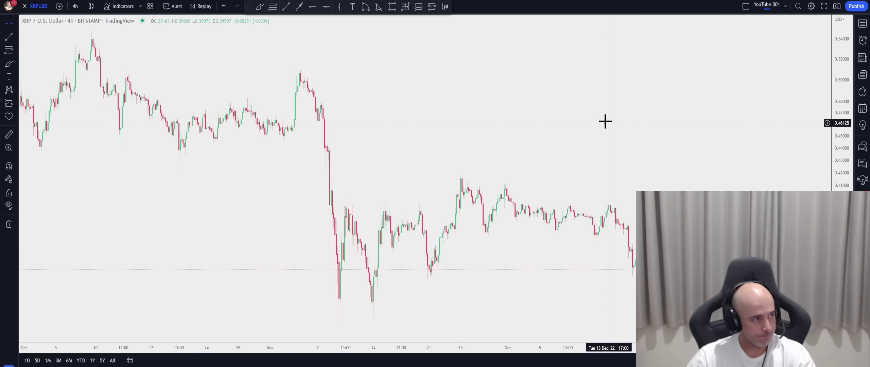
drag(688, 117, 665, 83)
- Sketch a box, rising curve and high circle with the Brush, then undo them
click(261, 7)
mouse_move(387, 156)
mouse_down()
mouse_move(295, 156)
mouse_move(295, 246)
mouse_move(397, 259)
mouse_move(410, 153)
mouse_move(384, 157)
mouse_up()
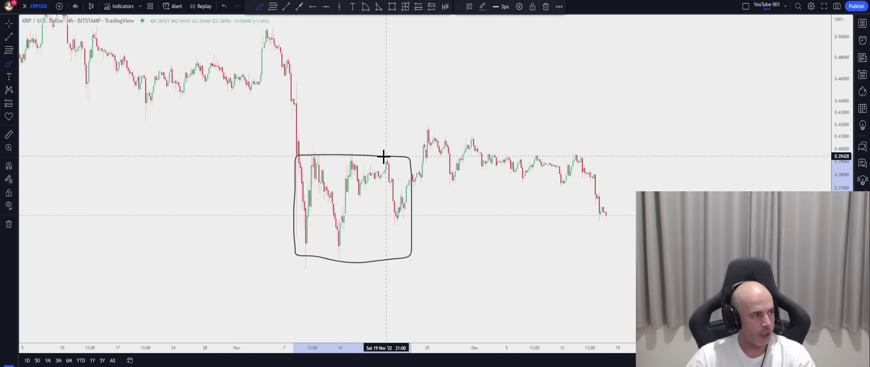
mouse_move(388, 221)
mouse_down()
mouse_move(428, 167)
mouse_move(437, 127)
mouse_up()
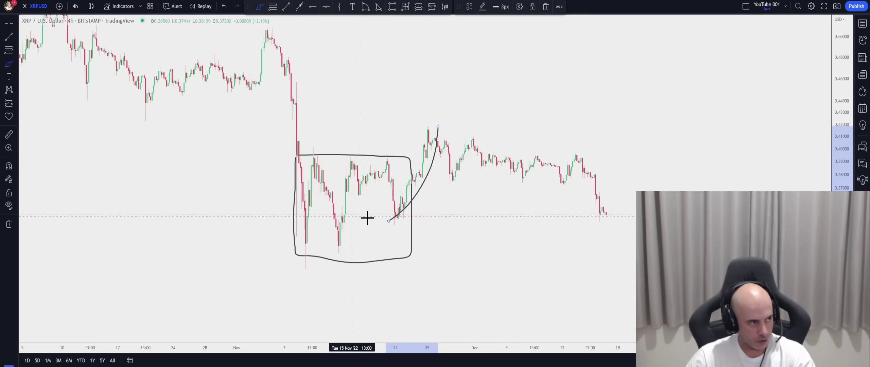
mouse_move(433, 120)
mouse_down()
mouse_move(420, 133)
mouse_move(431, 129)
mouse_up()
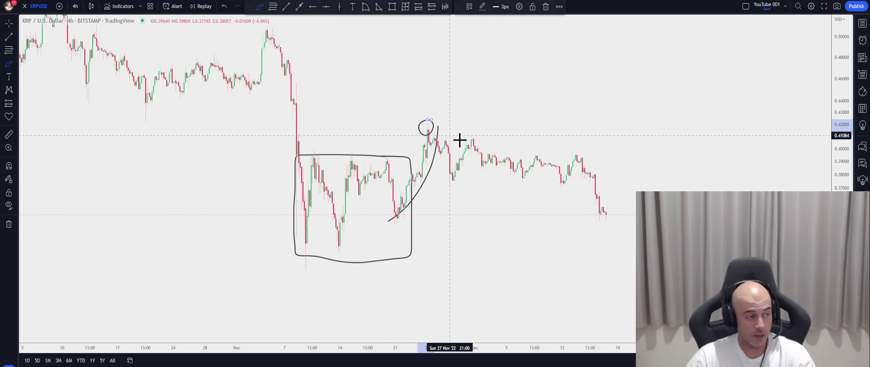
key(ctrl+z)
key(ctrl+z)
key(ctrl+z)
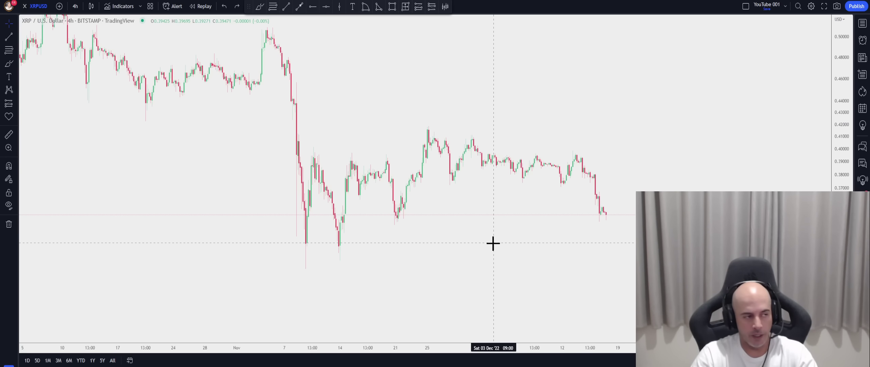
click(286, 6)
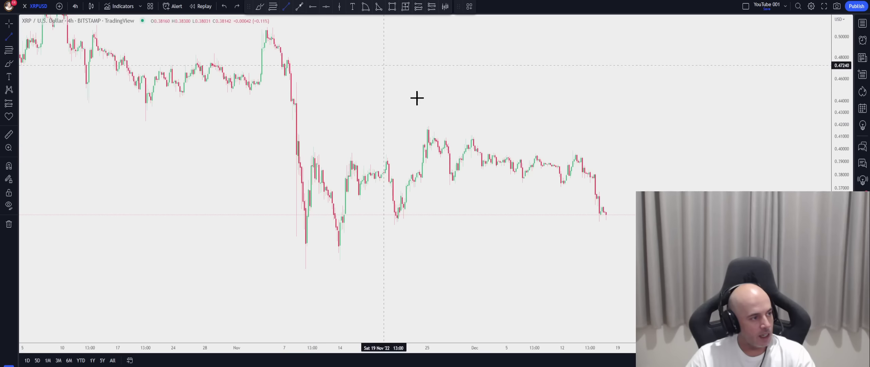
click(444, 183)
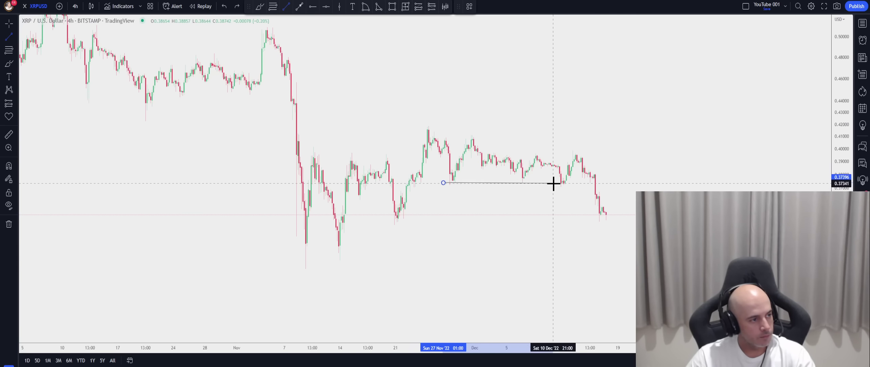
click(618, 183)
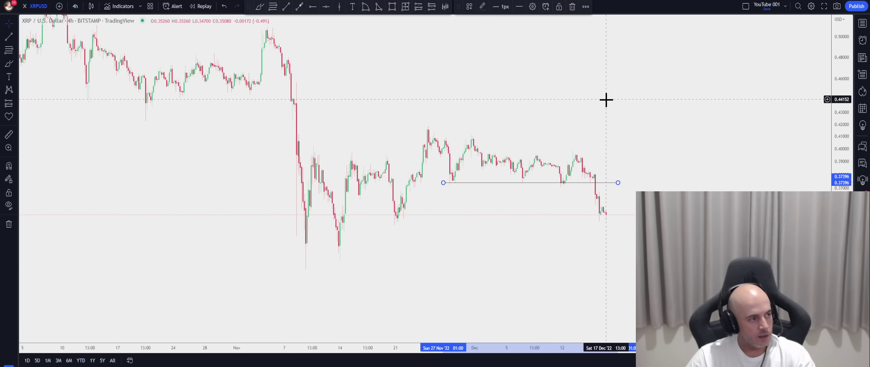
click(285, 7)
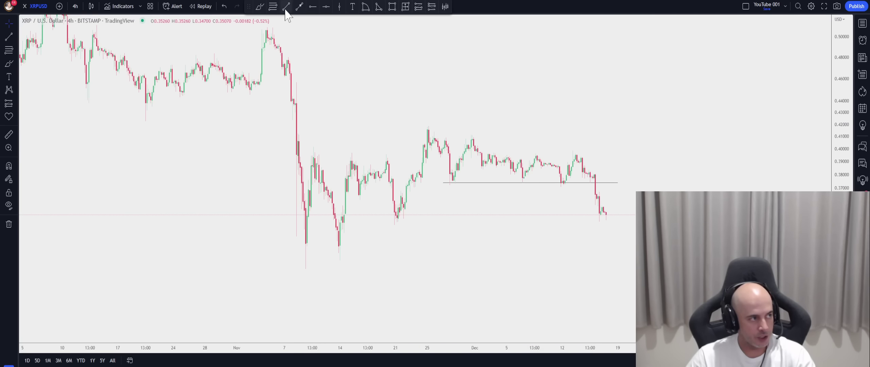
click(428, 120)
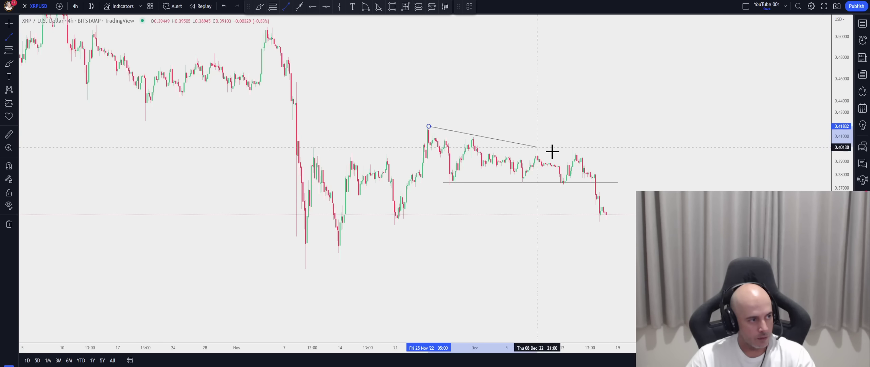
click(617, 162)
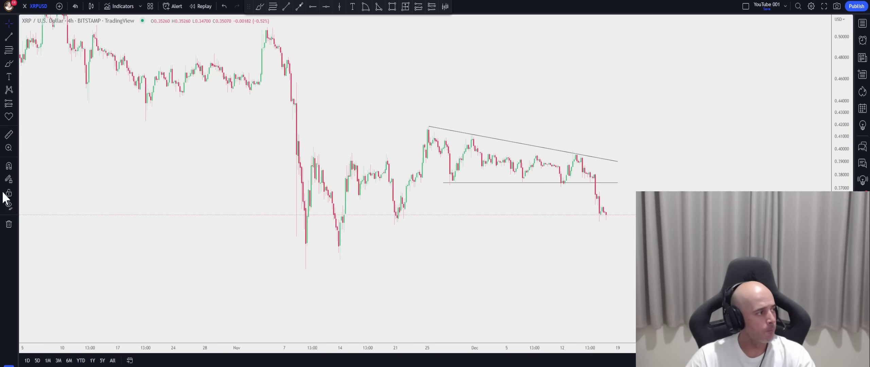
click(9, 224)
click(57, 228)
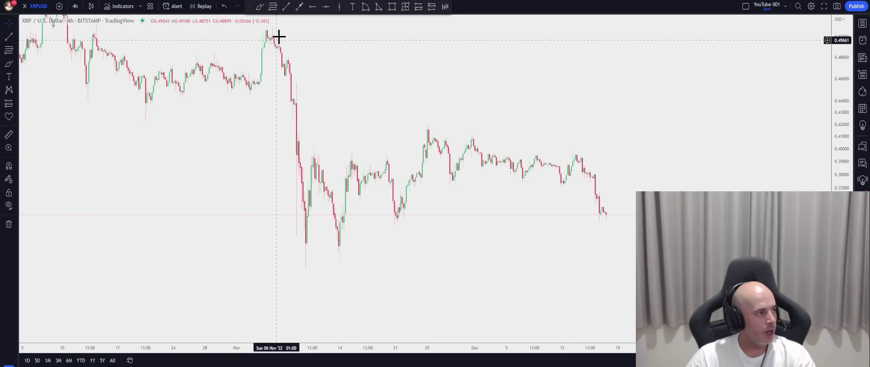
click(286, 6)
key(ctrl)
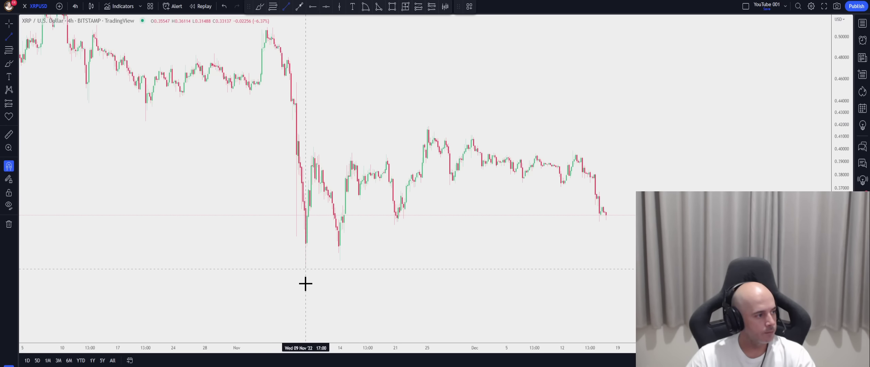
click(306, 283)
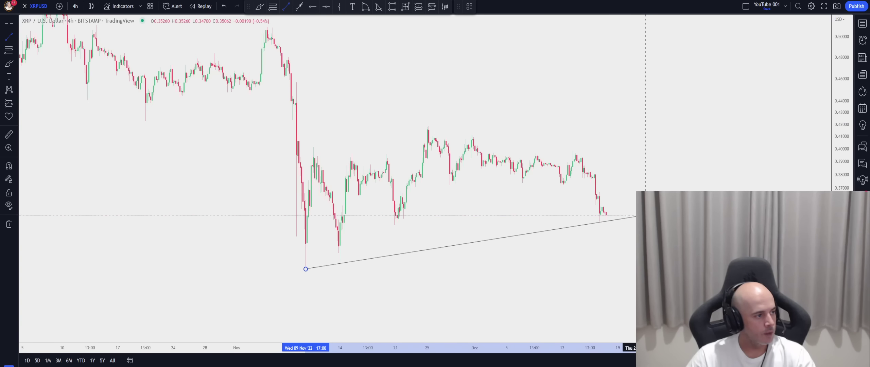
click(646, 215)
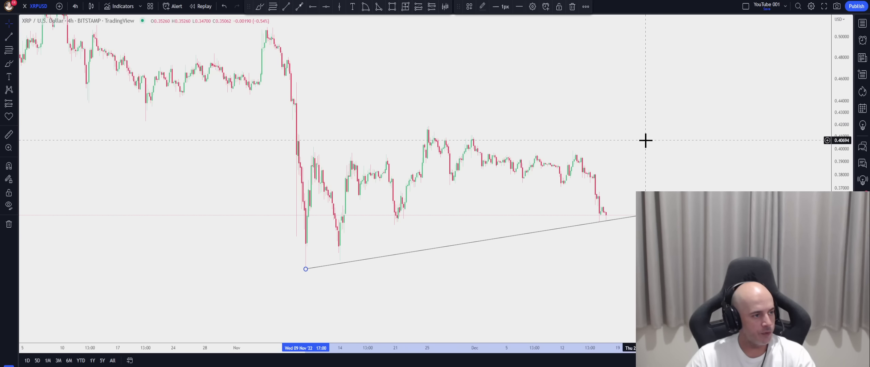
key(alt+t)
key(ctrl)
click(306, 276)
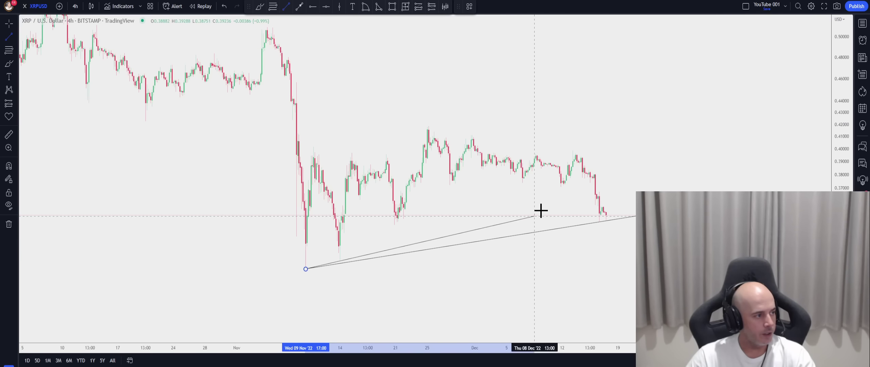
click(562, 138)
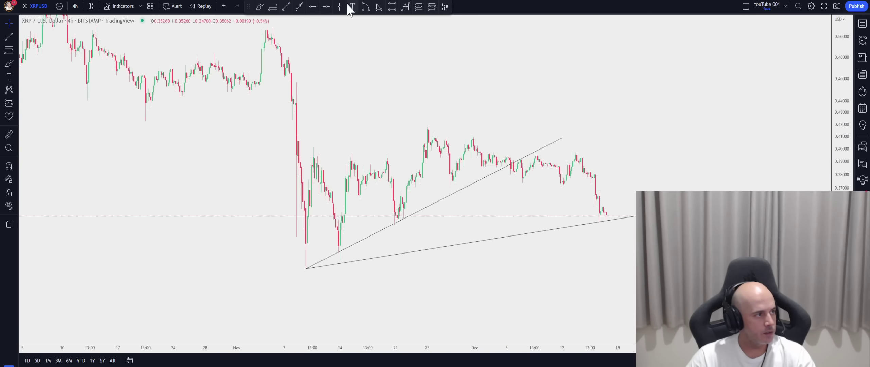
click(287, 6)
key(ctrl)
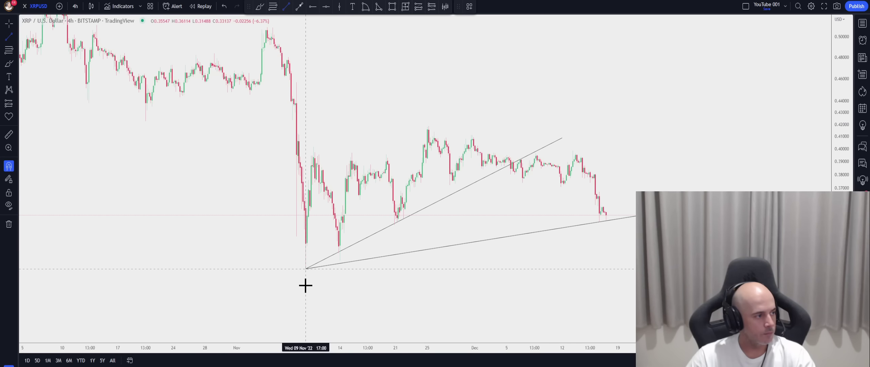
click(305, 286)
click(613, 148)
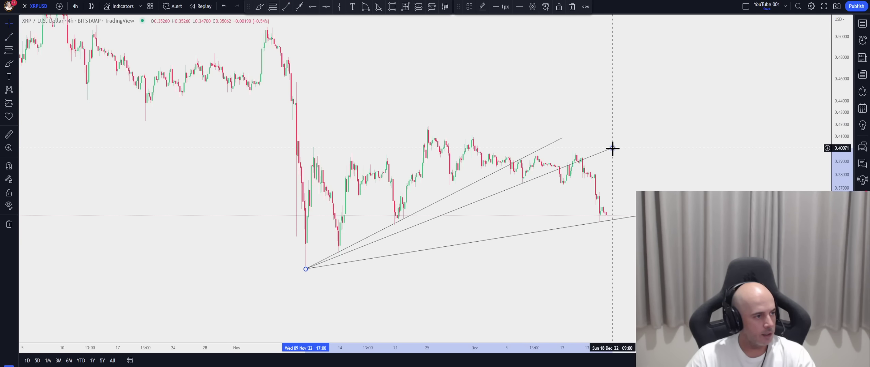
click(287, 6)
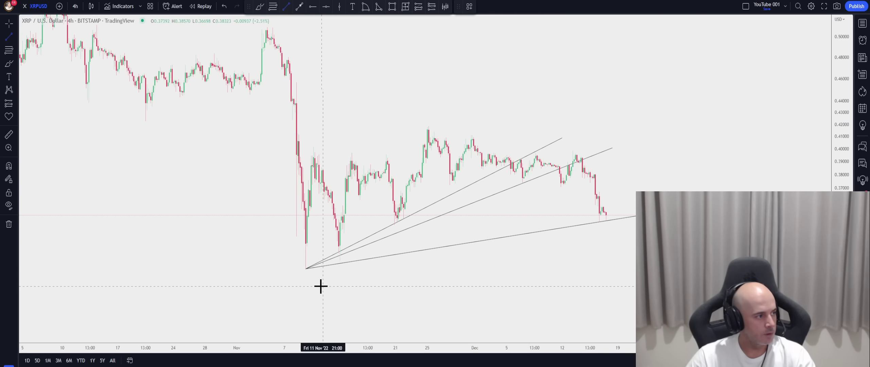
key(ctrl)
click(305, 284)
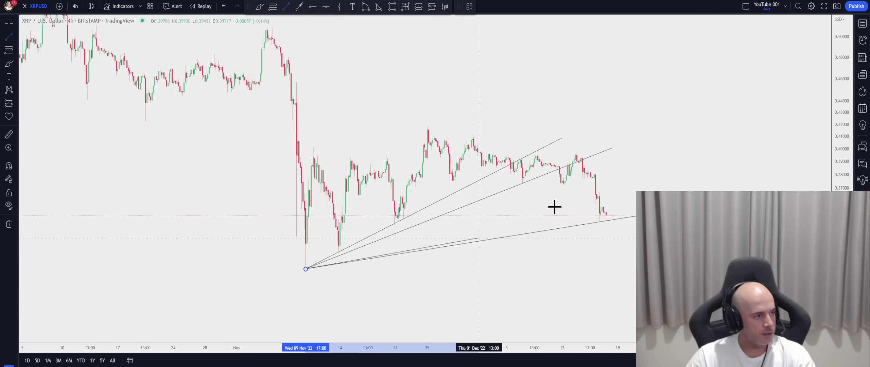
click(637, 164)
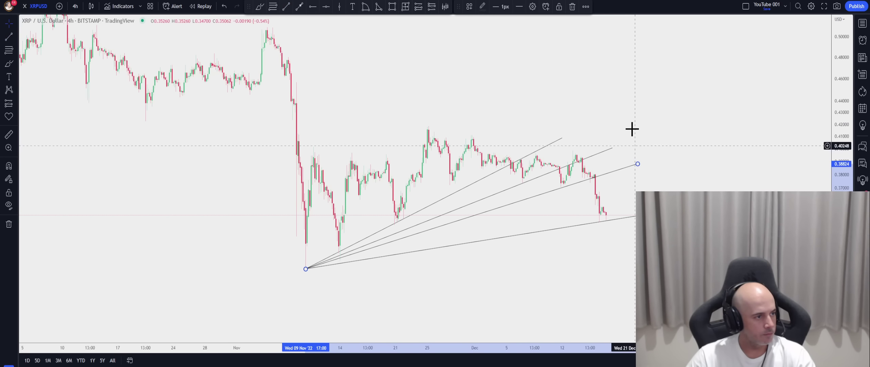
mouse_move(561, 136)
mouse_down()
mouse_move(554, 145)
mouse_move(547, 119)
mouse_move(531, 126)
mouse_move(546, 121)
mouse_move(580, 134)
mouse_move(593, 126)
mouse_move(608, 163)
mouse_move(623, 143)
mouse_up()
click(259, 6)
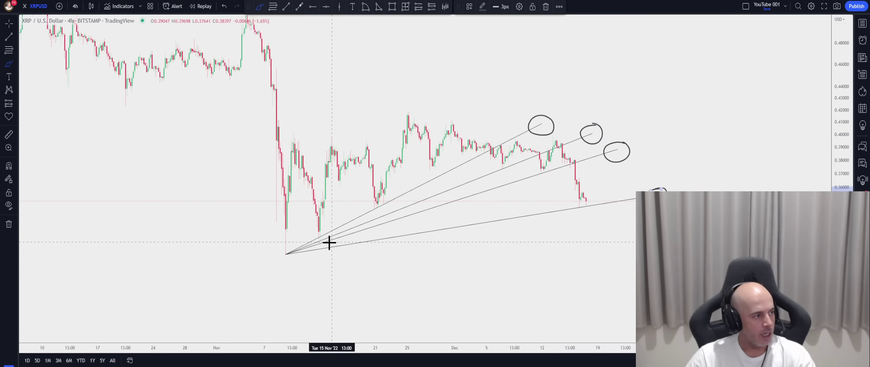
drag(329, 233, 274, 232)
mouse_move(377, 251)
mouse_down()
mouse_move(591, 214)
mouse_move(585, 201)
mouse_move(328, 204)
mouse_move(258, 231)
mouse_move(336, 246)
mouse_up()
key(ctrl+z)
key(ctrl+z)
key(ctrl+z)
key(ctrl+z)
key(ctrl+z)
key(ctrl+z)
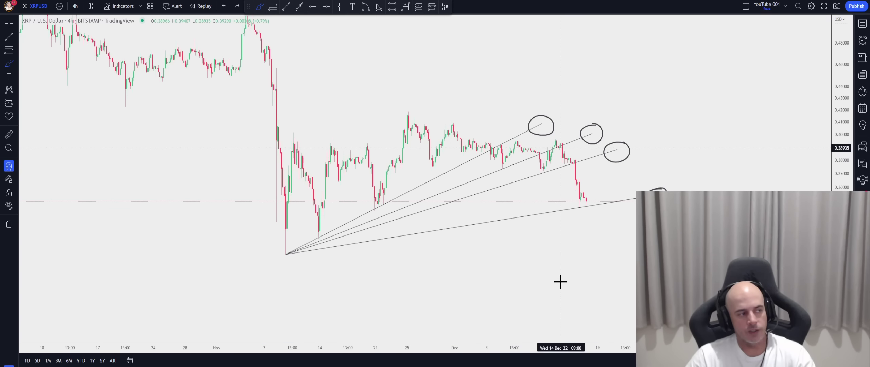
key(ctrl+z)
key(ctrl+z)
key(ctrl+z)
key(ctrl+z)
key(ctrl+z)
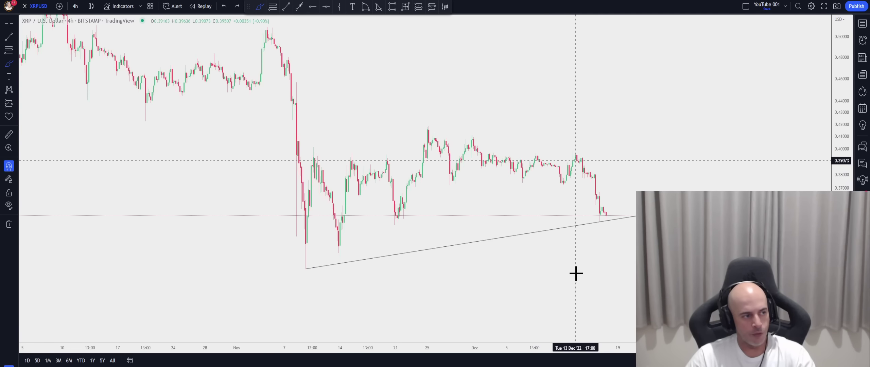
key(ctrl+z)
key(ctrl+z)
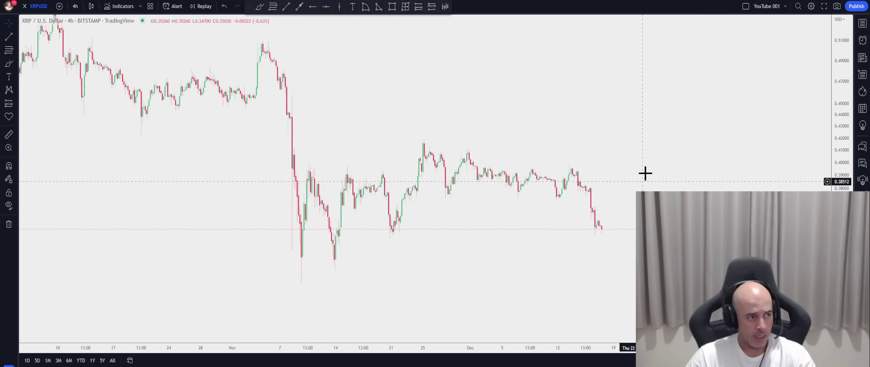
- Pan the 4h XRP chart left, leaving empty space after the mid-December candles
drag(644, 173, 569, 157)
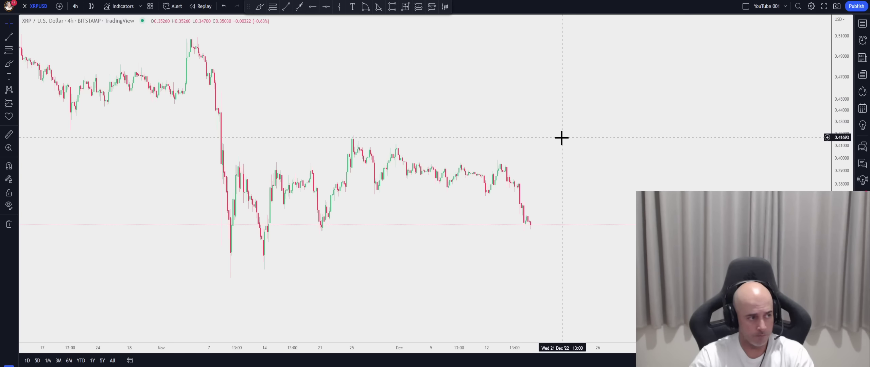
drag(540, 137, 544, 138)
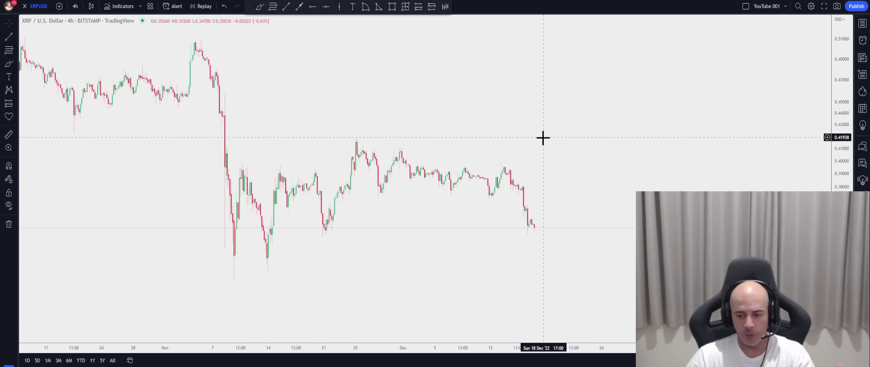